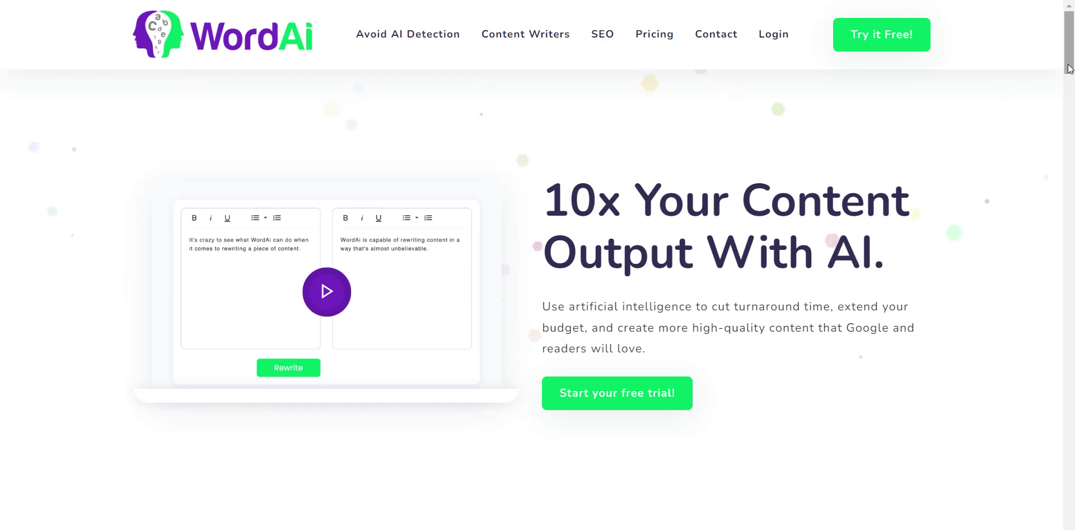
Step: Scroll through the WordAI homepage features and pricing and back up to the top
{"action": "left_click_drag", "start_coordinate": [1070, 68], "coordinate": [1073, 336]}
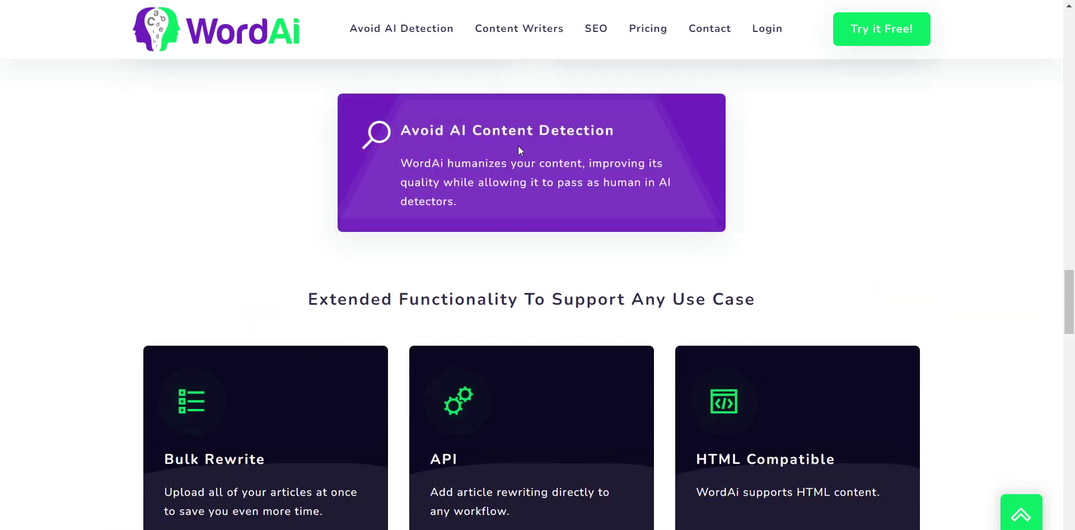
{"action": "left_click_drag", "start_coordinate": [1070, 292], "coordinate": [1073, 33]}
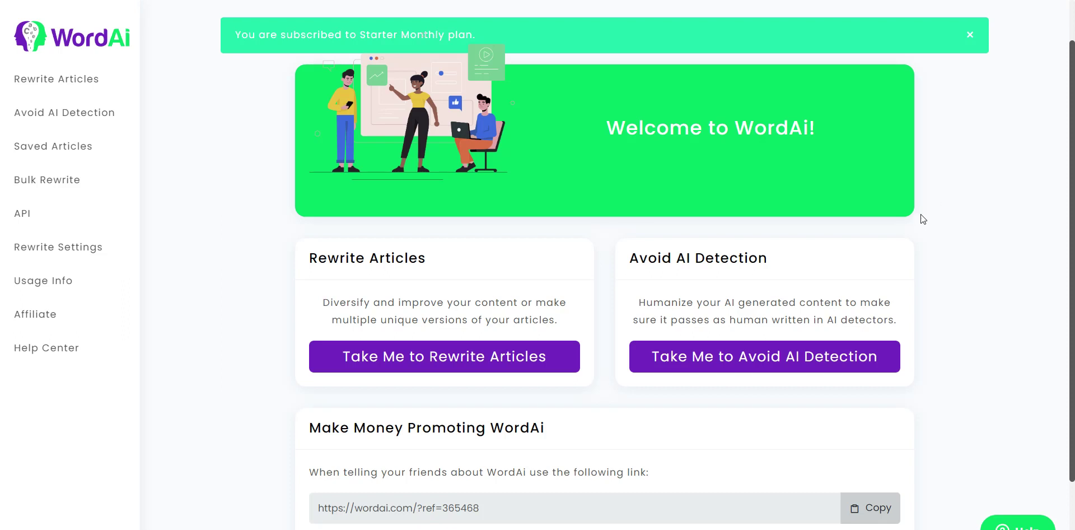
Step: Open WordAI's Avoid AI Detection humanizer tool
{"action": "left_click", "coordinate": [780, 360]}
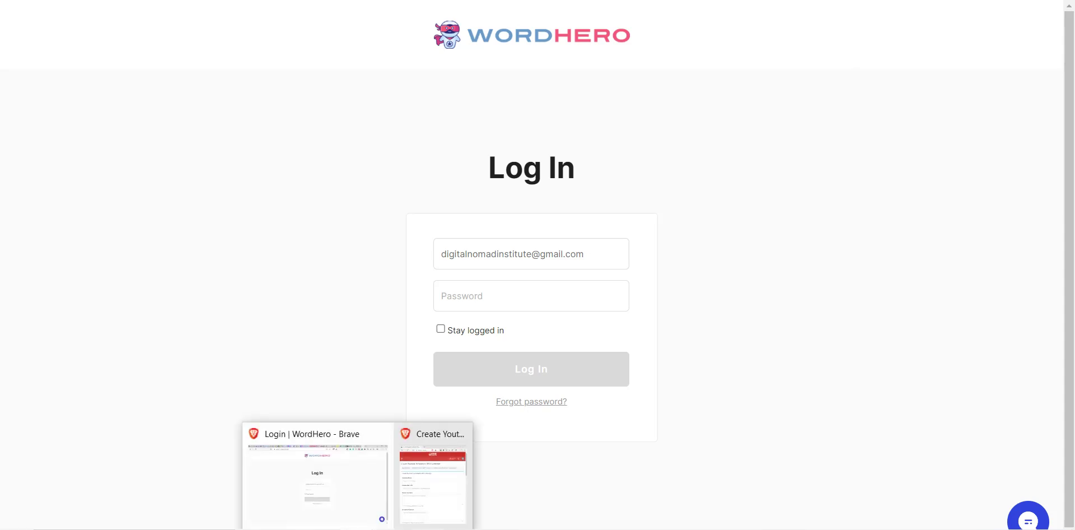
Step: Log in to WordHero and open the Blog Paragraphs tool
{"action": "mouse_move", "coordinate": [7, 237]}
{"action": "left_click", "coordinate": [14, 255]}
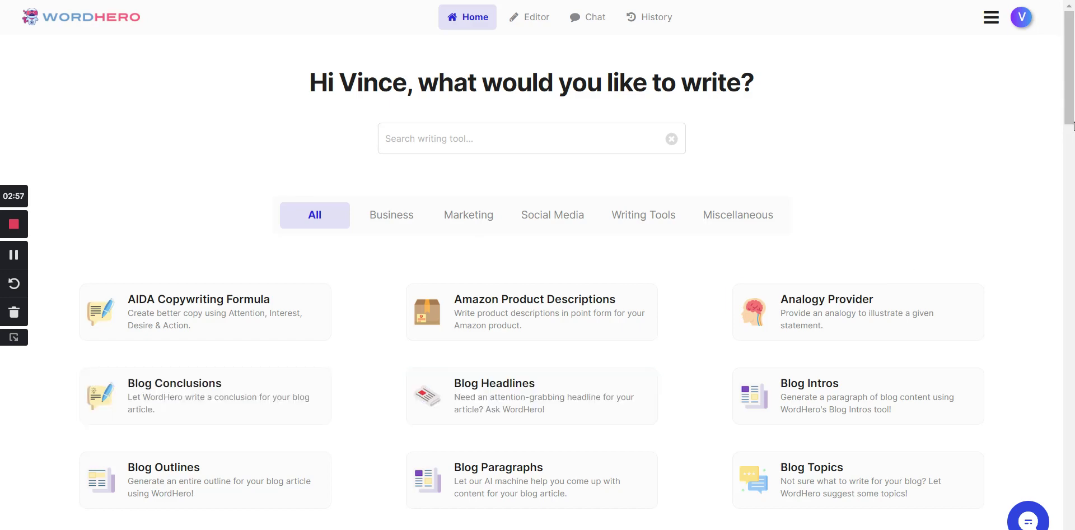
{"action": "left_click_drag", "start_coordinate": [1071, 105], "coordinate": [1071, 128]}
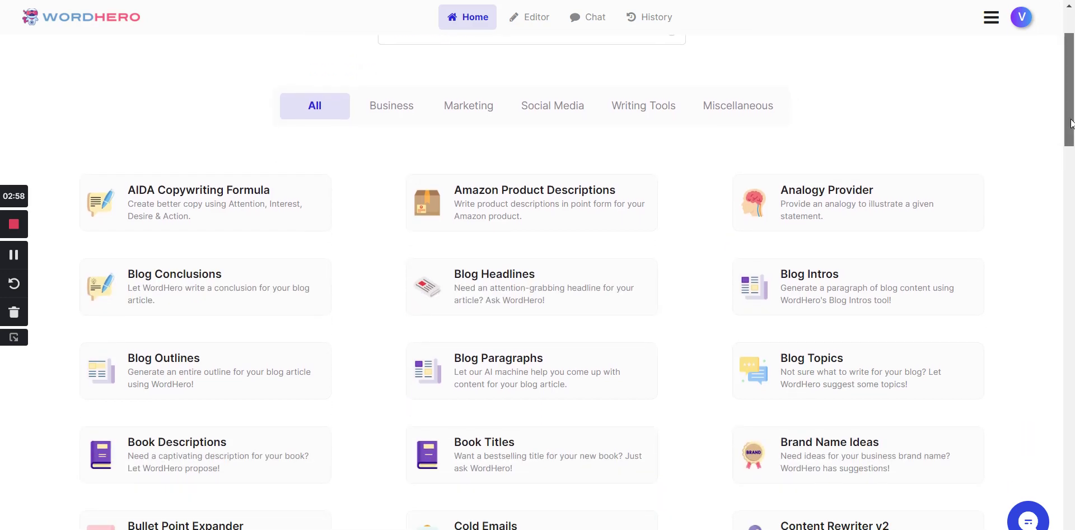
{"action": "left_click", "coordinate": [459, 389]}
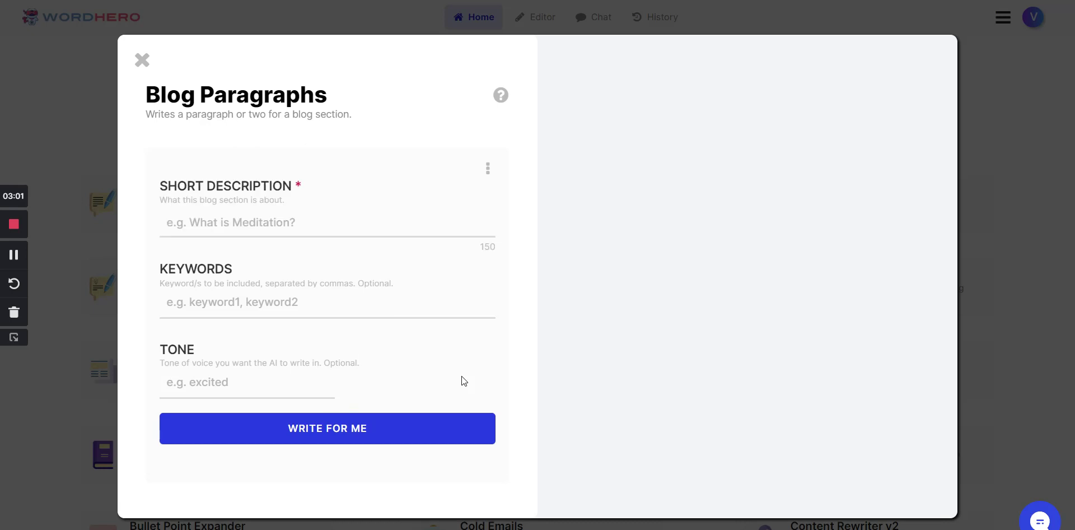
Step: Generate a blog section on 'what is meditation' in an excited tone
{"action": "left_click", "coordinate": [331, 223]}
{"action": "type", "text": "what is meditation"}
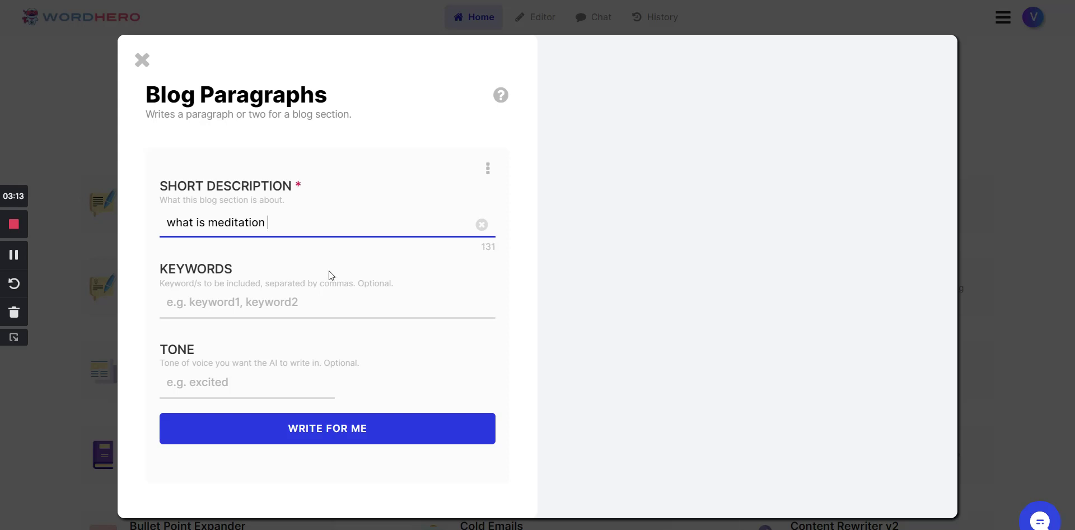
{"action": "left_click", "coordinate": [264, 392]}
{"action": "type", "text": "ex"}
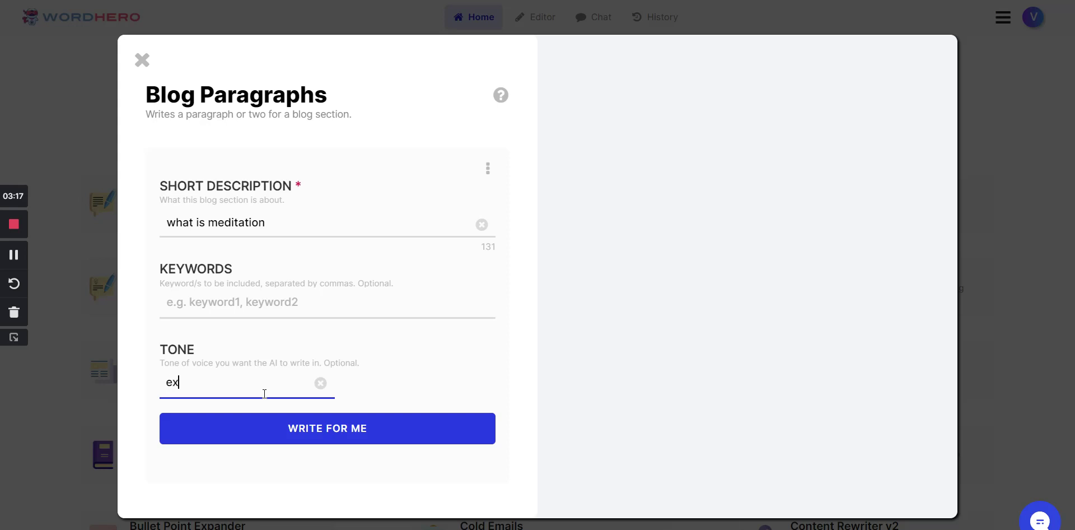
{"action": "type", "text": "cited"}
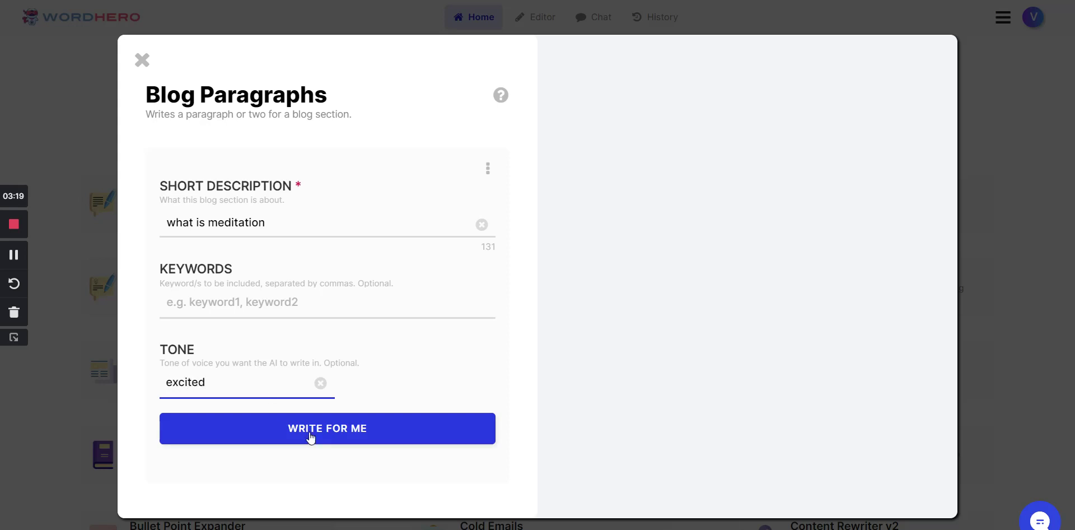
{"action": "left_click", "coordinate": [311, 437]}
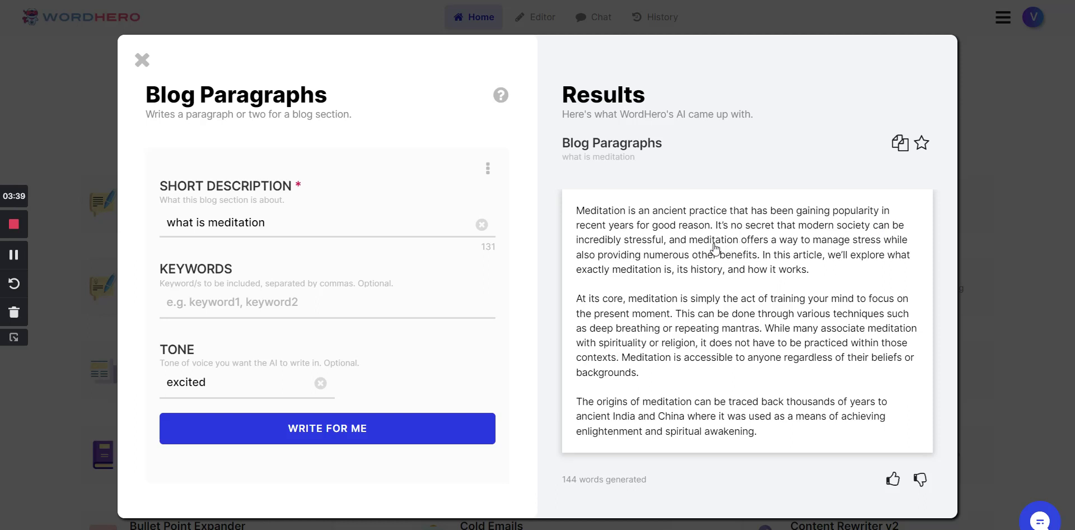
Step: Copy the generated 144-word meditation text and switch to the Originality.ai dashboard
{"action": "left_click", "coordinate": [776, 307]}
{"action": "left_click", "coordinate": [896, 144]}
{"action": "left_click", "coordinate": [867, 3]}
{"action": "left_click", "coordinate": [796, 3]}
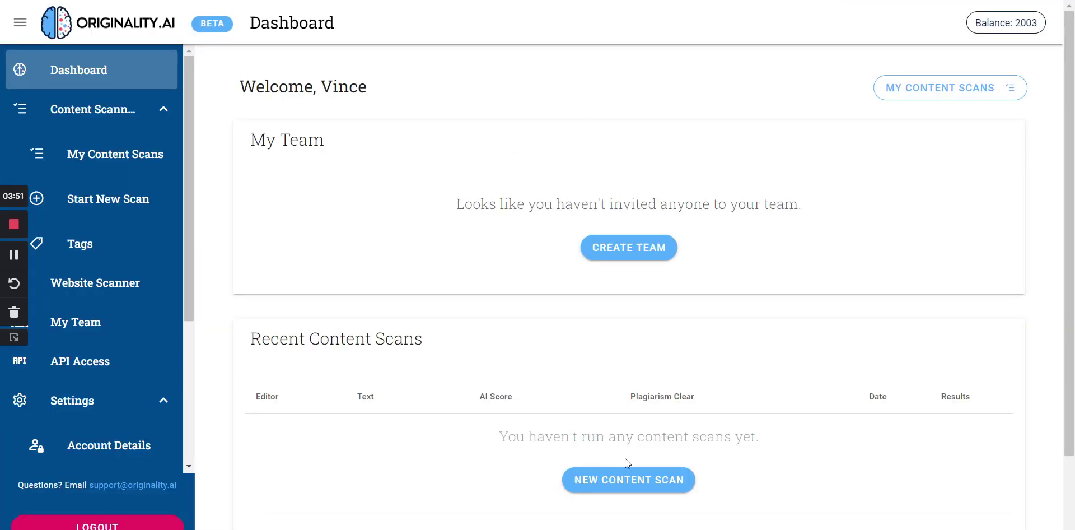
Step: Start a new scan with the pasted meditation text, titled 'What is meditation' with a WordHero tag
{"action": "left_click", "coordinate": [638, 482]}
{"action": "left_click", "coordinate": [345, 271]}
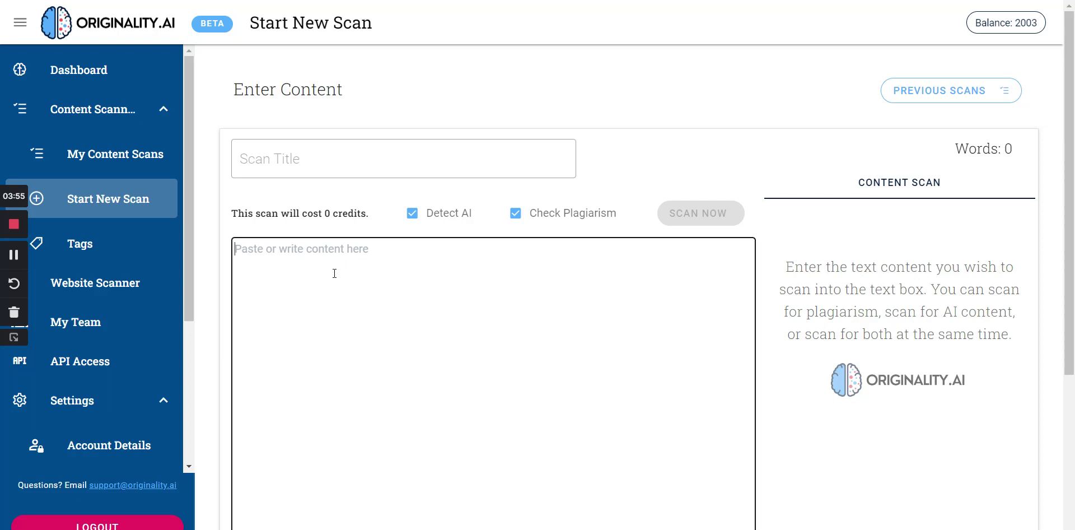
{"action": "key", "text": "ctrl+v"}
{"action": "left_click", "coordinate": [308, 165]}
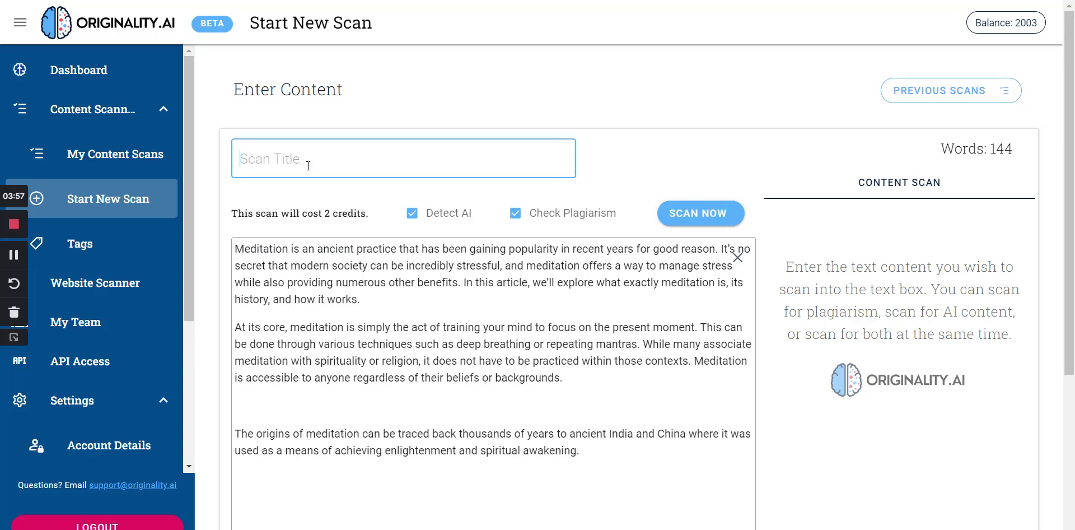
{"action": "type", "text": "What is medi"}
{"action": "key", "text": "BackSpace"}
{"action": "type", "text": "edi"}
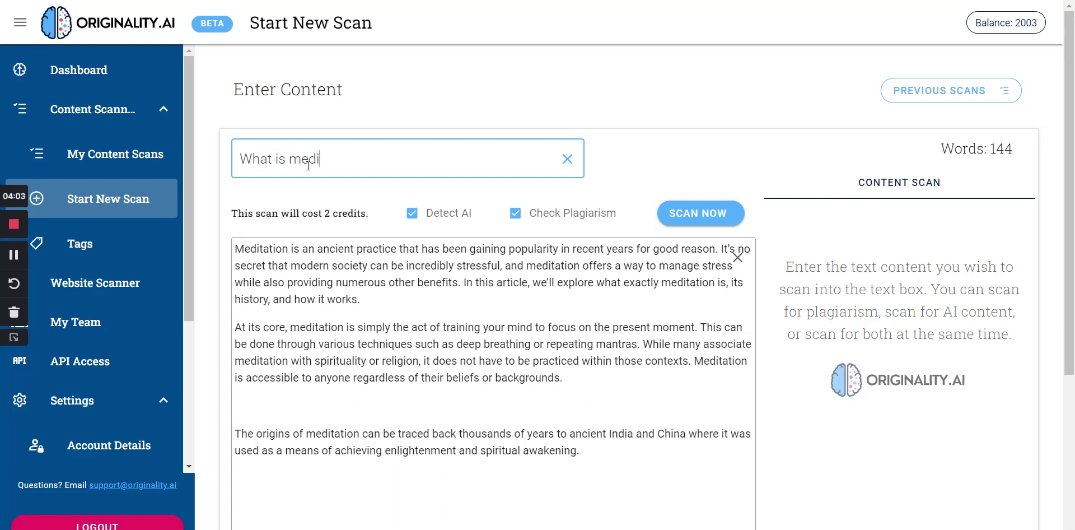
{"action": "type", "text": "tation ( Word"}
{"action": "key", "text": "BackSpace"}
{"action": "key", "text": "BackSpace"}
{"action": "type", "text": "d"}
{"action": "key", "text": "BackSpace"}
{"action": "key", "text": "BackSpace"}
{"action": "type", "text": "H )"}
Step: Run an AI-only scan with plagiarism off, scoring 100% AI, then return to WordAI
{"action": "left_click", "coordinate": [515, 219]}
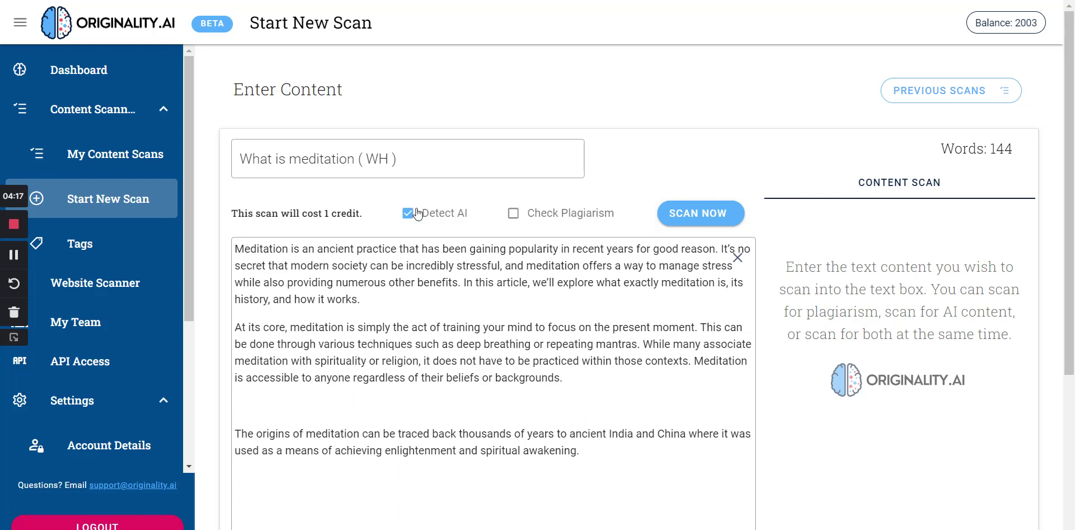
{"action": "left_click", "coordinate": [693, 212]}
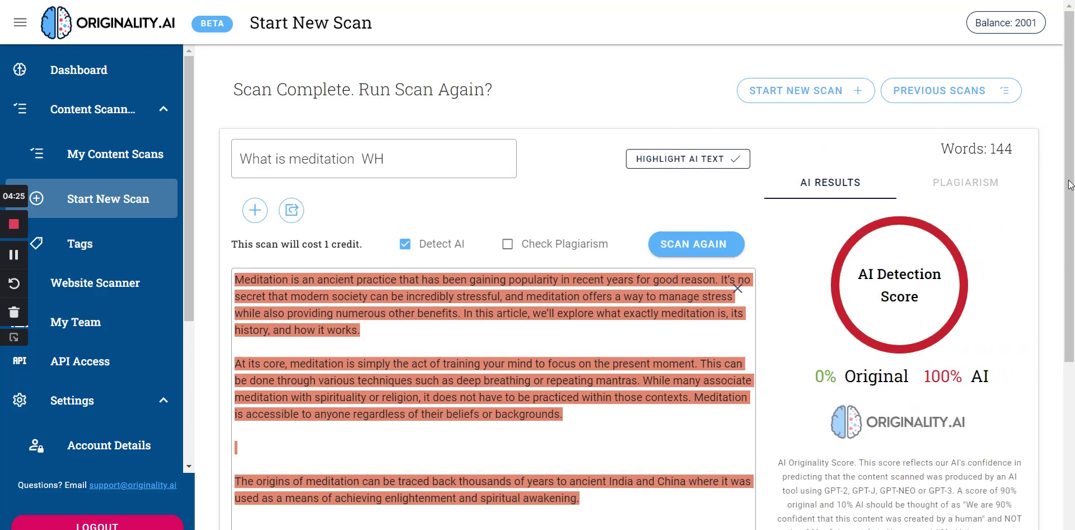
{"action": "left_click_drag", "start_coordinate": [1073, 190], "coordinate": [1073, 256]}
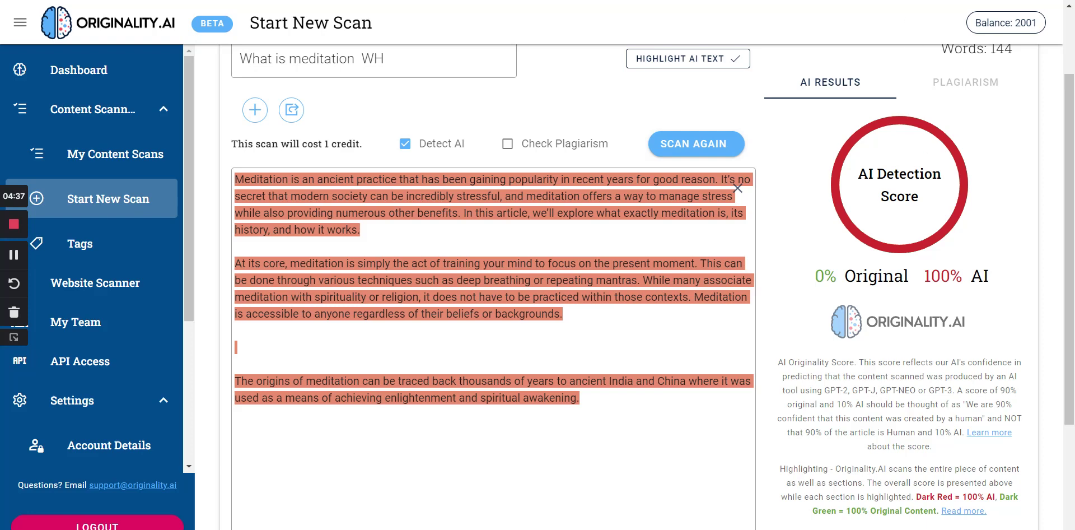
{"action": "key", "text": "alt+Tab"}
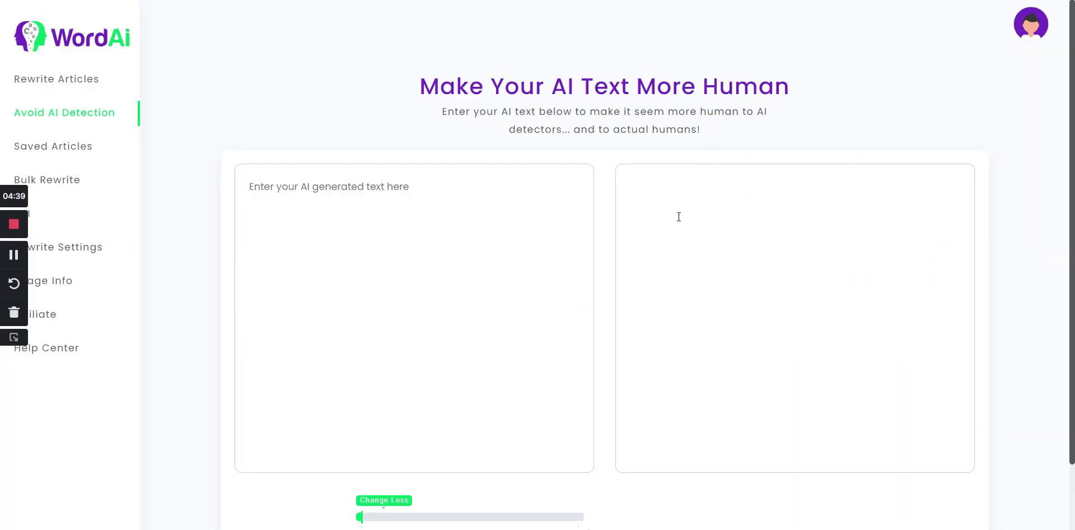
Step: Paste the meditation text into the humanizer, set the slider to Change More, and rewrite it
{"action": "left_click", "coordinate": [417, 191]}
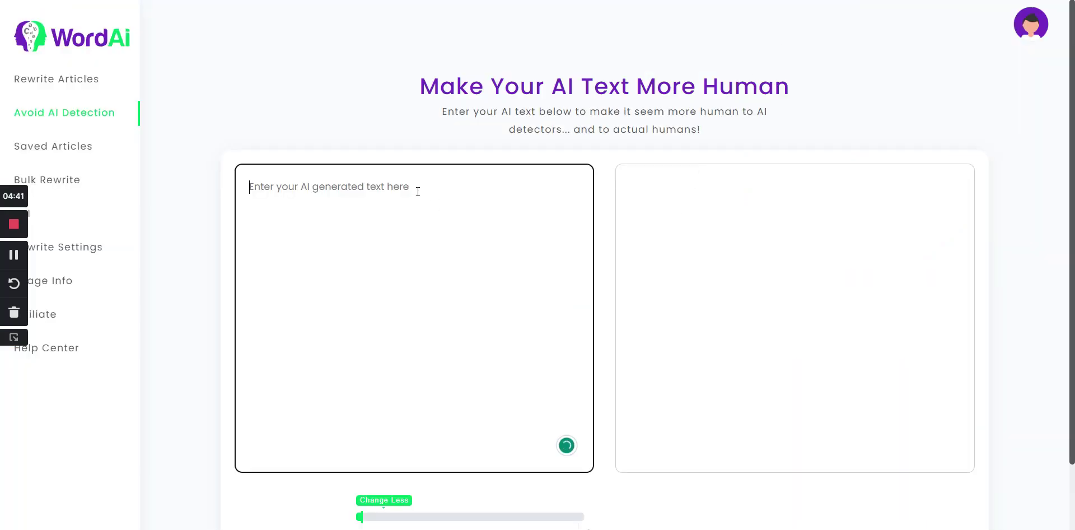
{"action": "key", "text": "ctrl+v"}
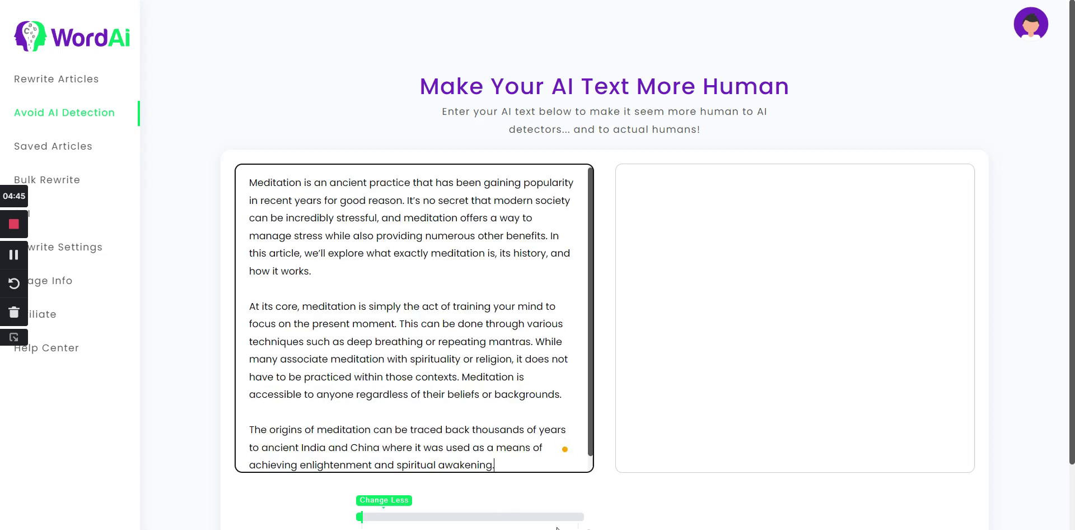
{"action": "left_click", "coordinate": [554, 517]}
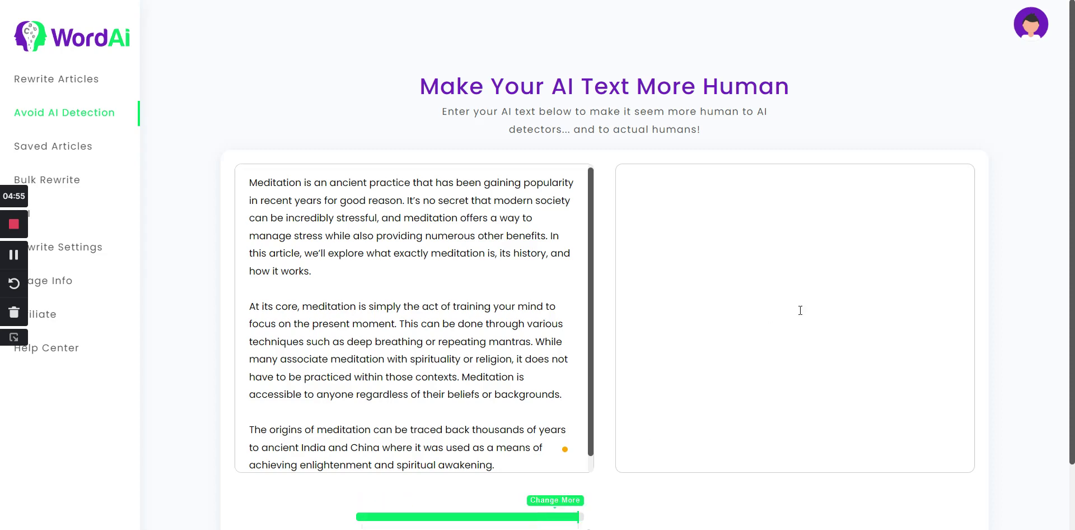
{"action": "scroll", "coordinate": [1043, 297], "scroll_direction": "down", "scroll_amount": 3}
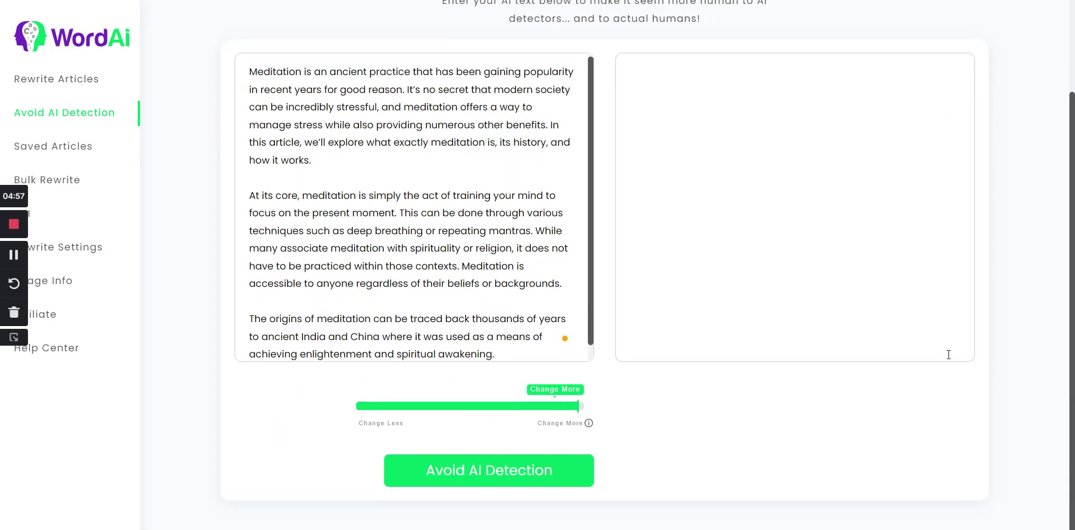
{"action": "left_click", "coordinate": [551, 483]}
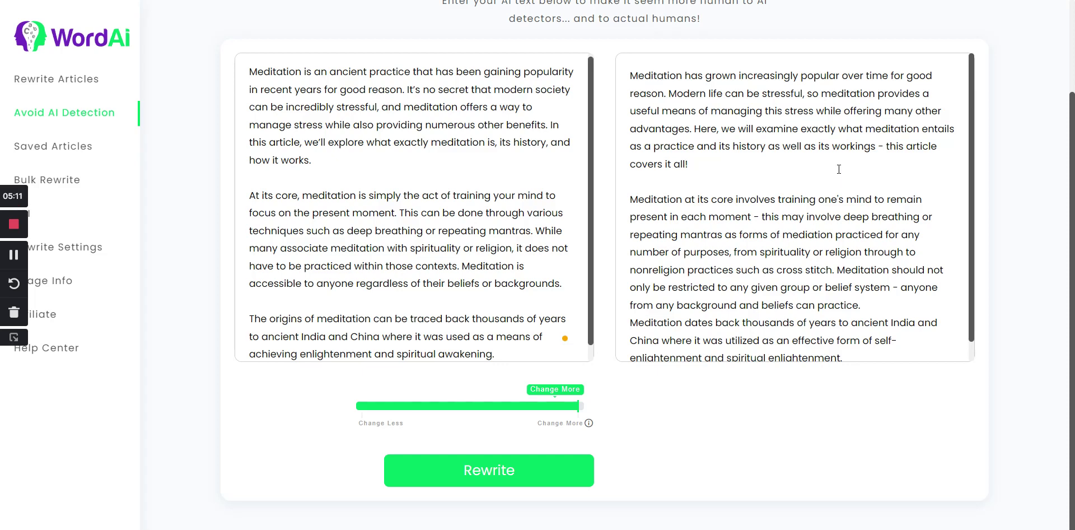
Step: Copy the humanized meditation rewrite and return to the Originality.ai results
{"action": "scroll", "coordinate": [1071, 164], "scroll_direction": "up", "scroll_amount": 1}
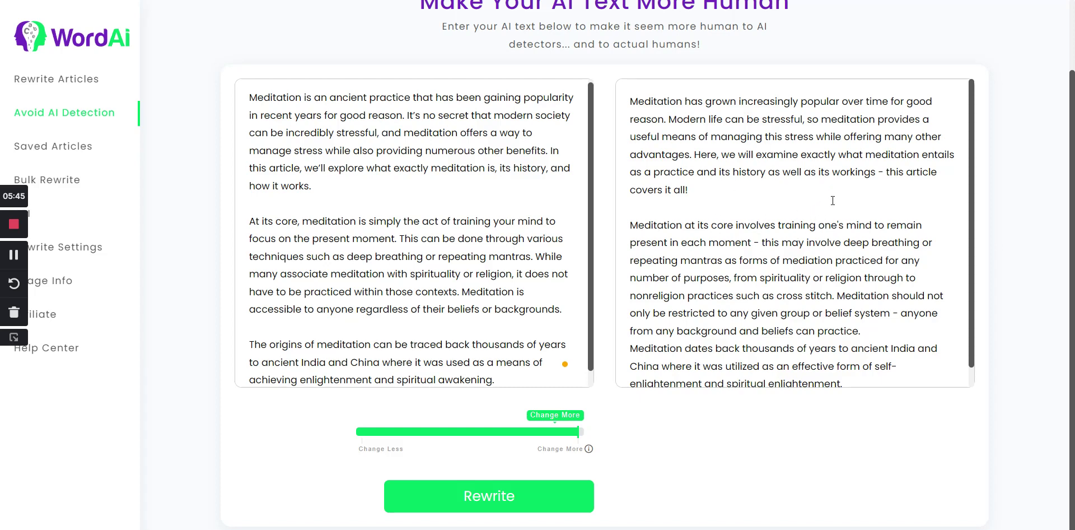
{"action": "scroll", "coordinate": [844, 249], "scroll_direction": "down", "scroll_amount": 1}
{"action": "scroll", "coordinate": [851, 269], "scroll_direction": "down", "scroll_amount": 1}
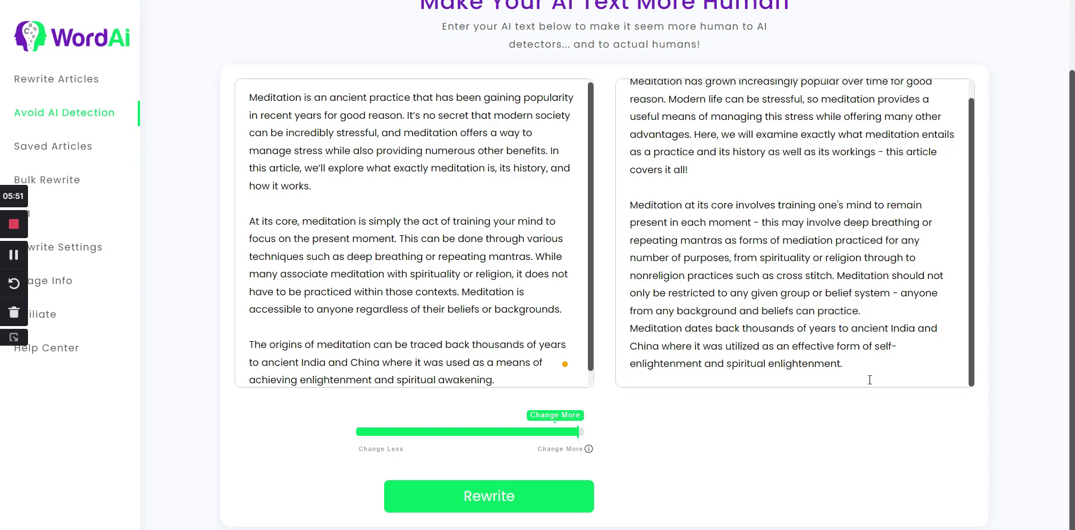
{"action": "left_click_drag", "start_coordinate": [854, 365], "coordinate": [604, 75]}
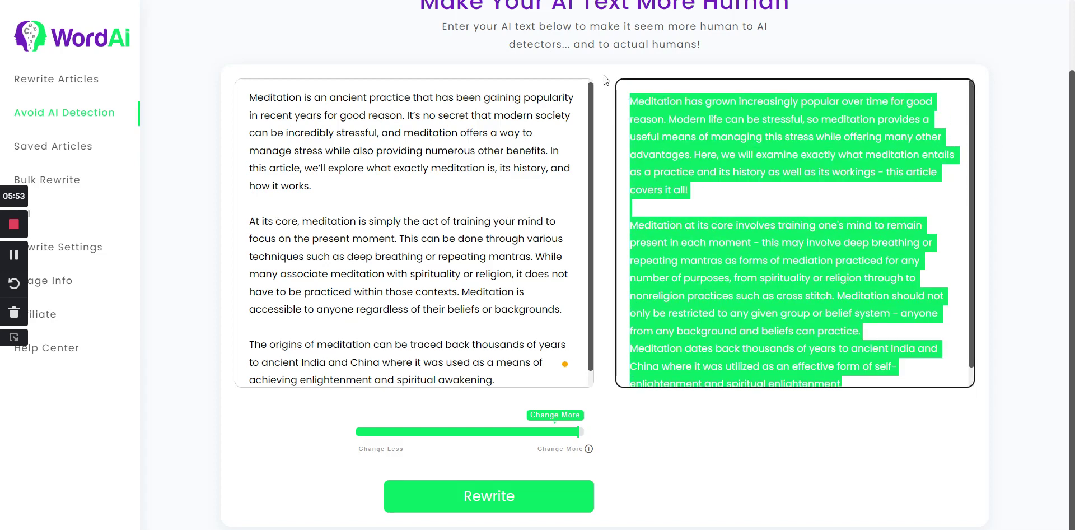
{"action": "right_click", "coordinate": [666, 103]}
{"action": "left_click", "coordinate": [701, 154]}
{"action": "key", "text": "ctrl+Tab"}
{"action": "key", "text": "ctrl+Tab"}
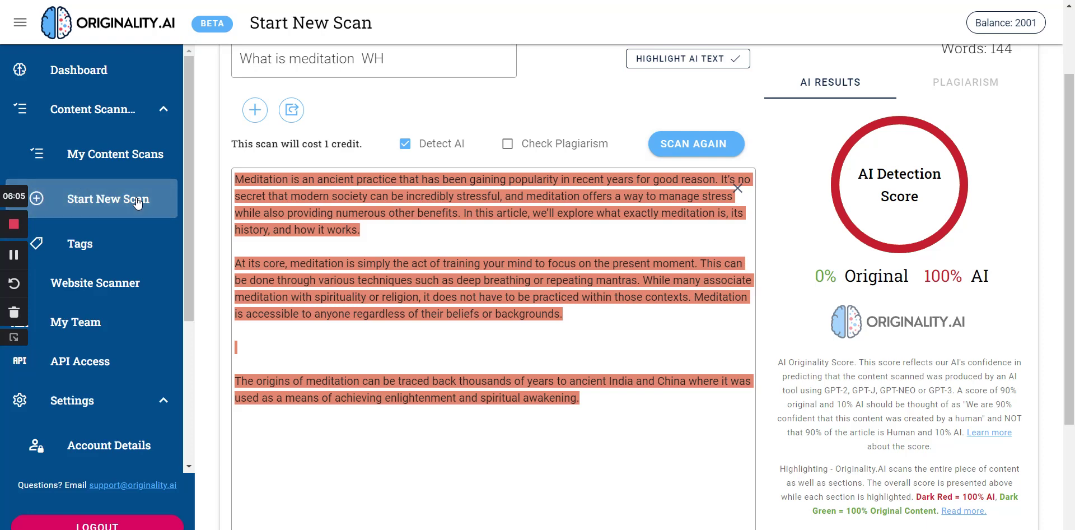
Step: Start a fresh scan titled 'What is meditation ( Word AI )'
{"action": "scroll", "coordinate": [664, 208], "scroll_direction": "up", "scroll_amount": 2}
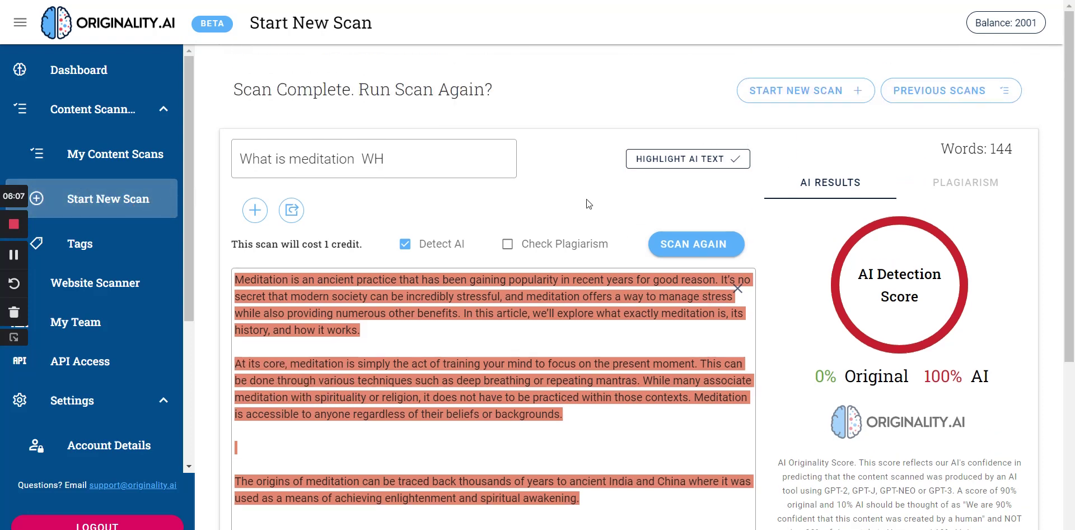
{"action": "left_click", "coordinate": [767, 89]}
{"action": "left_click", "coordinate": [359, 174]}
{"action": "type", "text": "What is medit"}
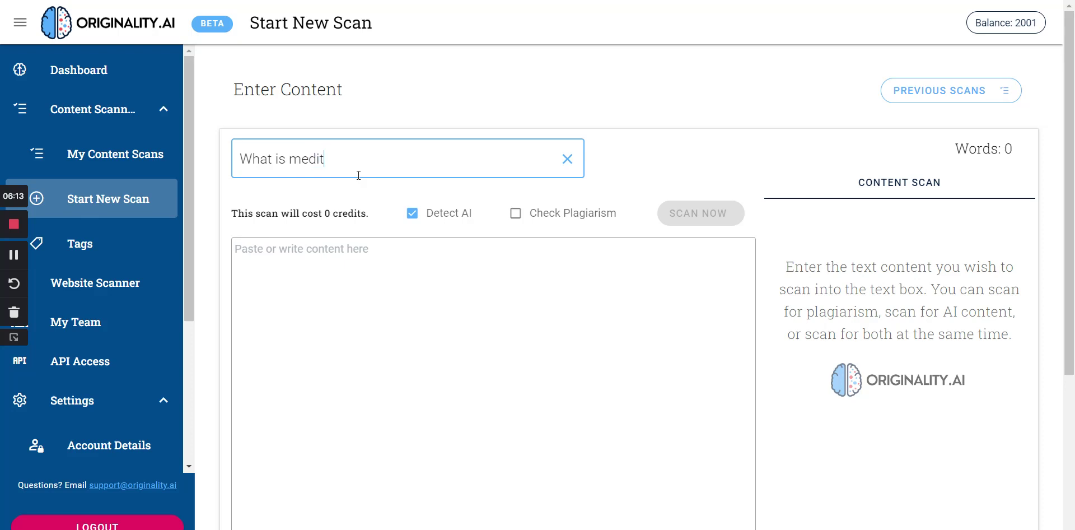
{"action": "type", "text": "ation ( Word AI "}
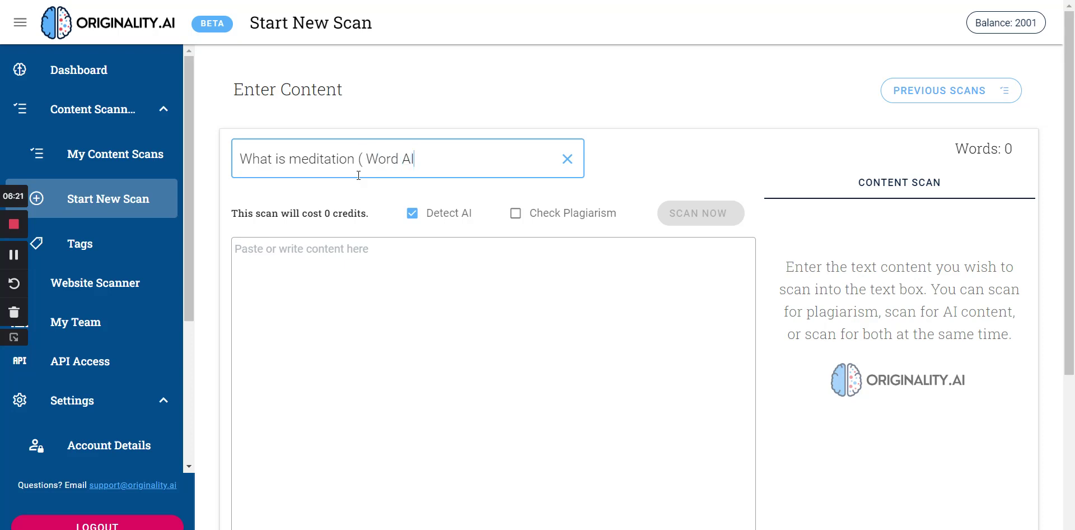
{"action": "type", "text": ")"}
{"action": "left_click", "coordinate": [363, 252]}
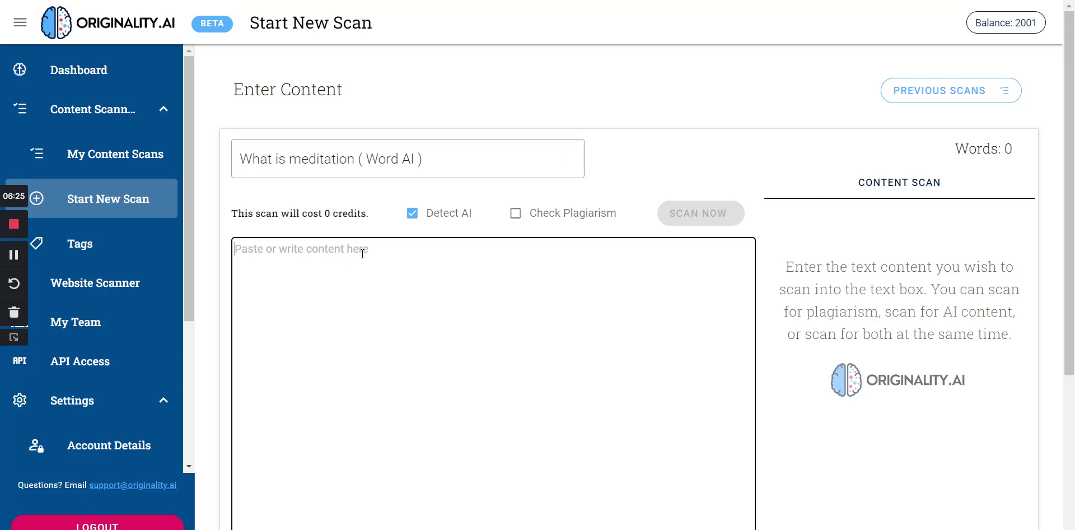
Step: Copy the WordAI meditation rewrite and return to the Originality.ai scan page
{"action": "key", "text": "ctrl+Tab"}
{"action": "key", "text": "ctrl+Tab"}
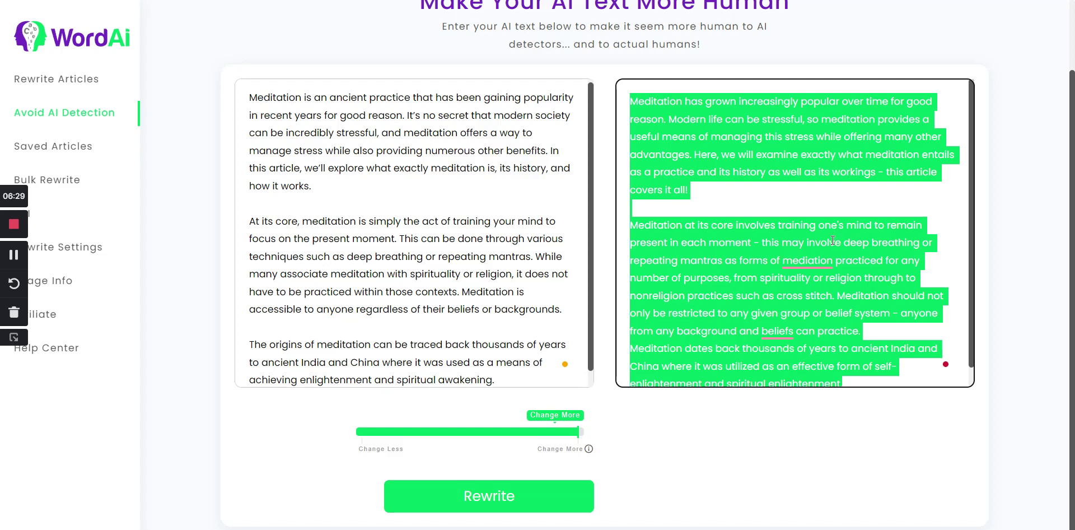
{"action": "mouse_move", "coordinate": [801, 253]}
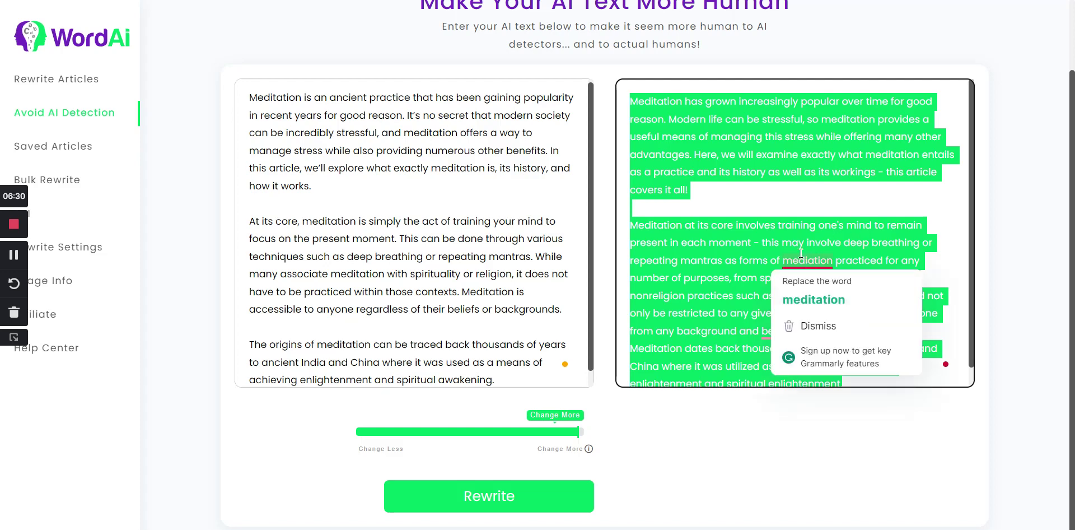
{"action": "right_click", "coordinate": [805, 162]}
{"action": "left_click", "coordinate": [802, 208]}
{"action": "scroll", "coordinate": [840, 252], "scroll_direction": "down", "scroll_amount": 1}
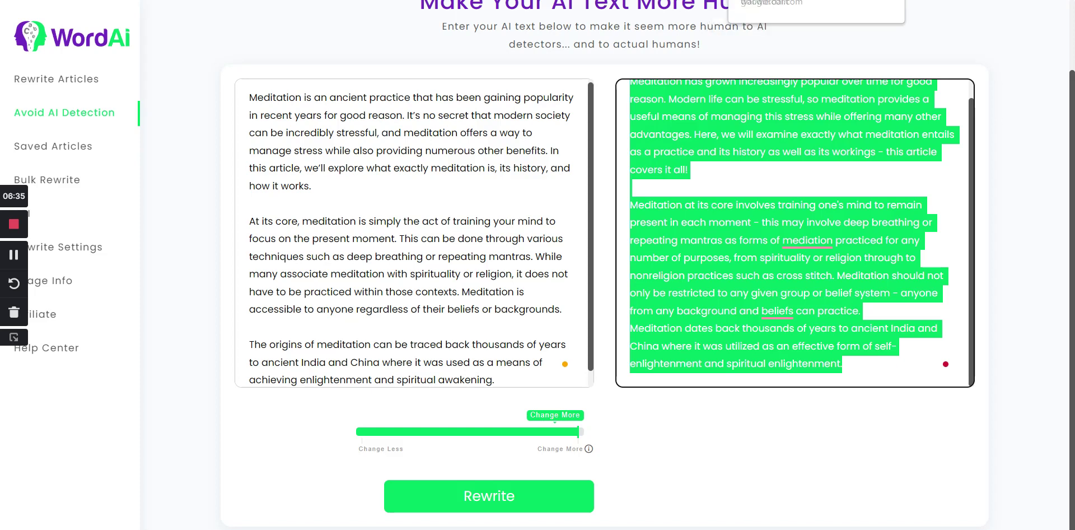
{"action": "left_click", "coordinate": [824, 2]}
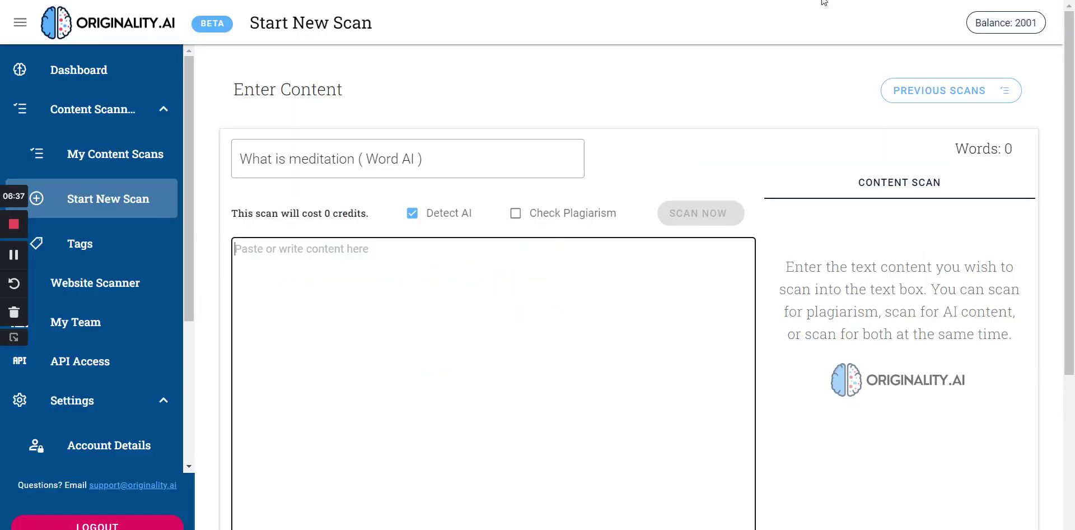
Step: Paste the rewrite into the scan and check it, scoring 97% AI and 3% original
{"action": "right_click", "coordinate": [457, 250]}
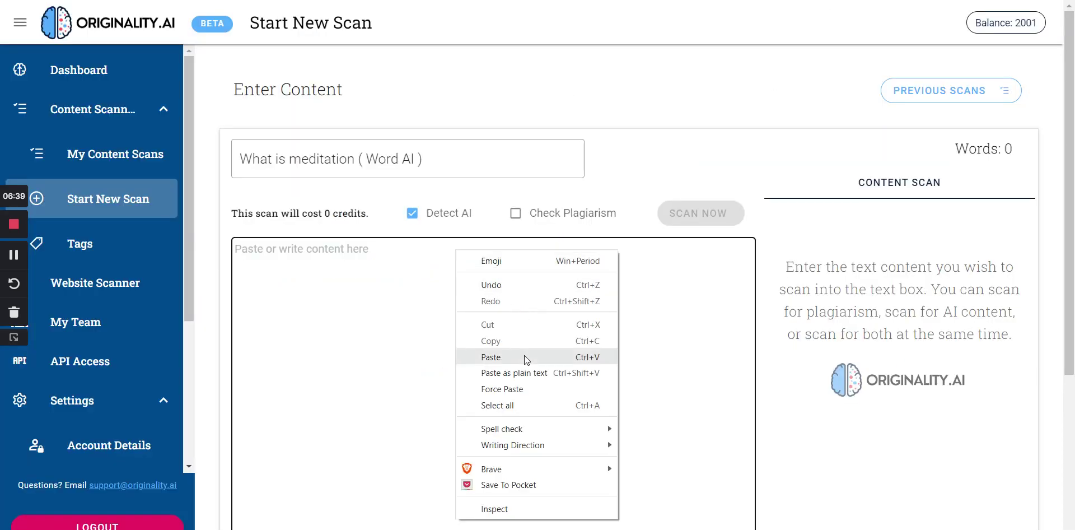
{"action": "left_click", "coordinate": [491, 357]}
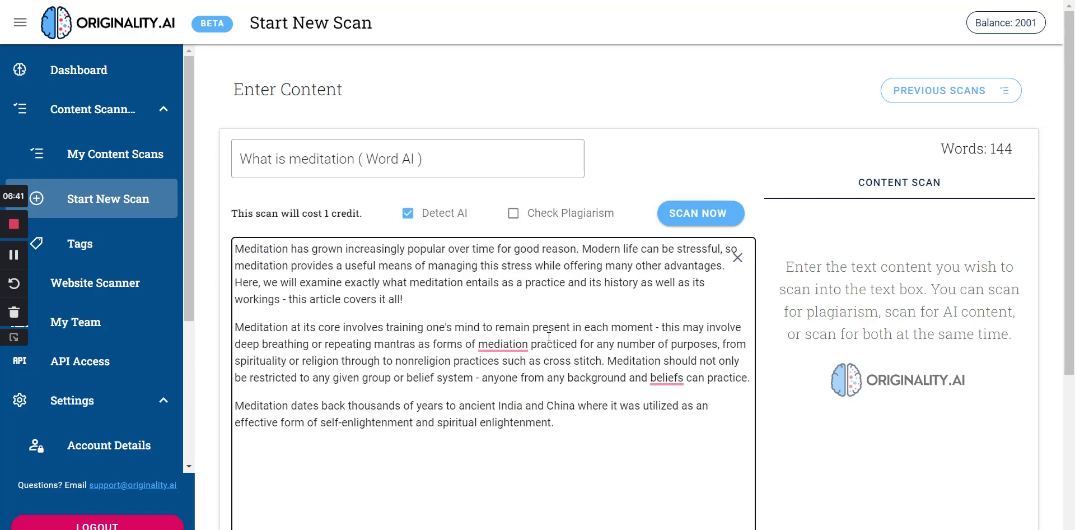
{"action": "left_click", "coordinate": [682, 218]}
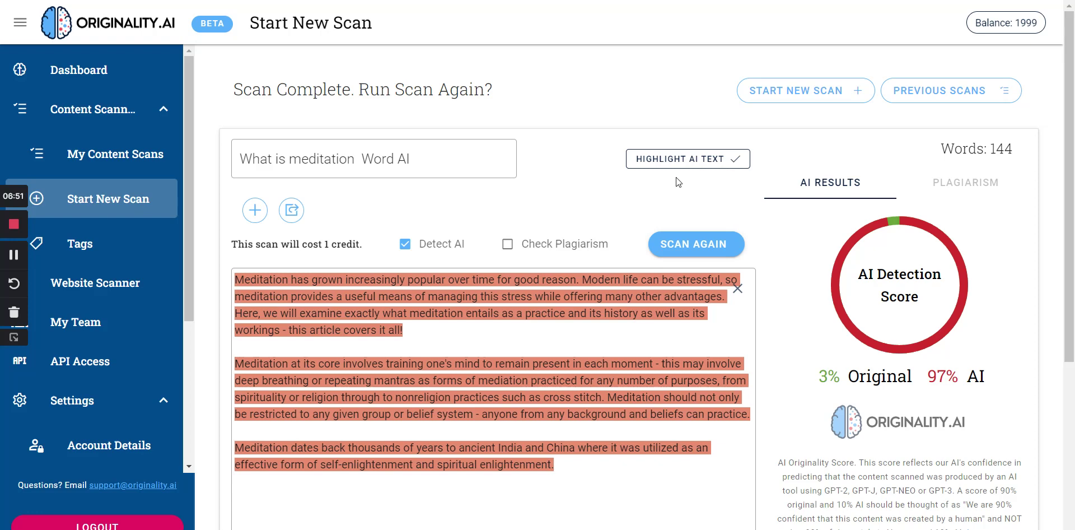
{"action": "left_click", "coordinate": [668, 490]}
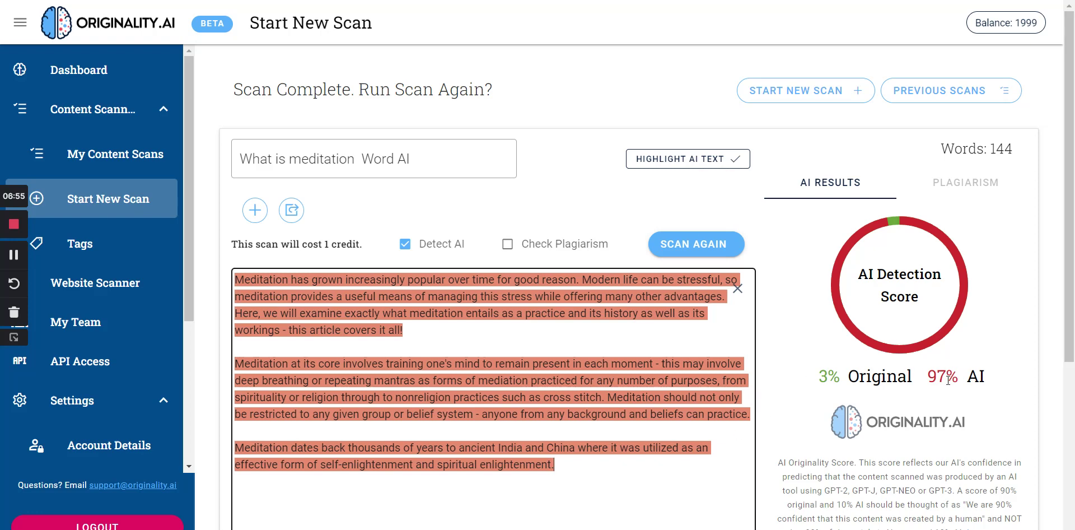
Step: Rewrite the meditation text again at Change More and copy the new output
{"action": "key", "text": "ctrl+Tab"}
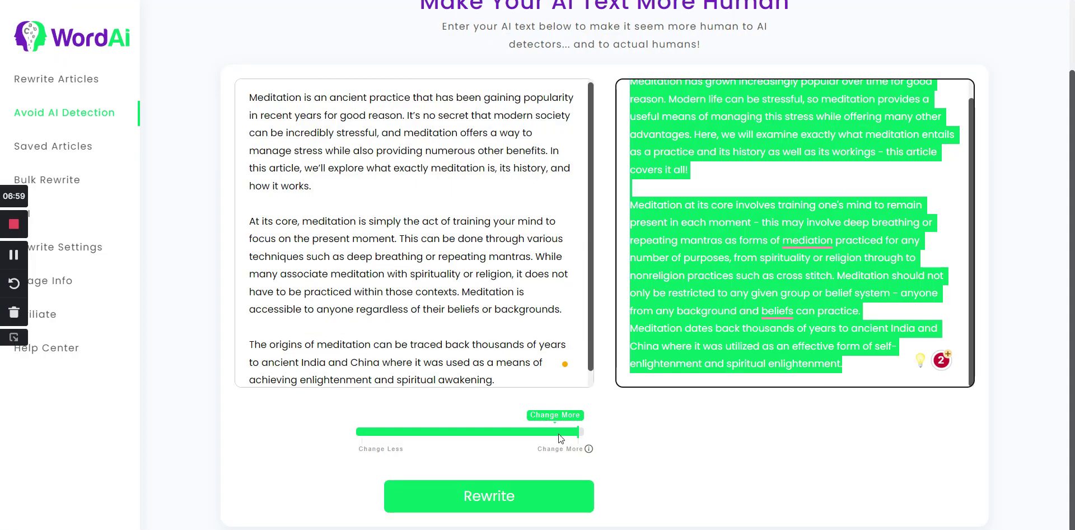
{"action": "left_click", "coordinate": [579, 433]}
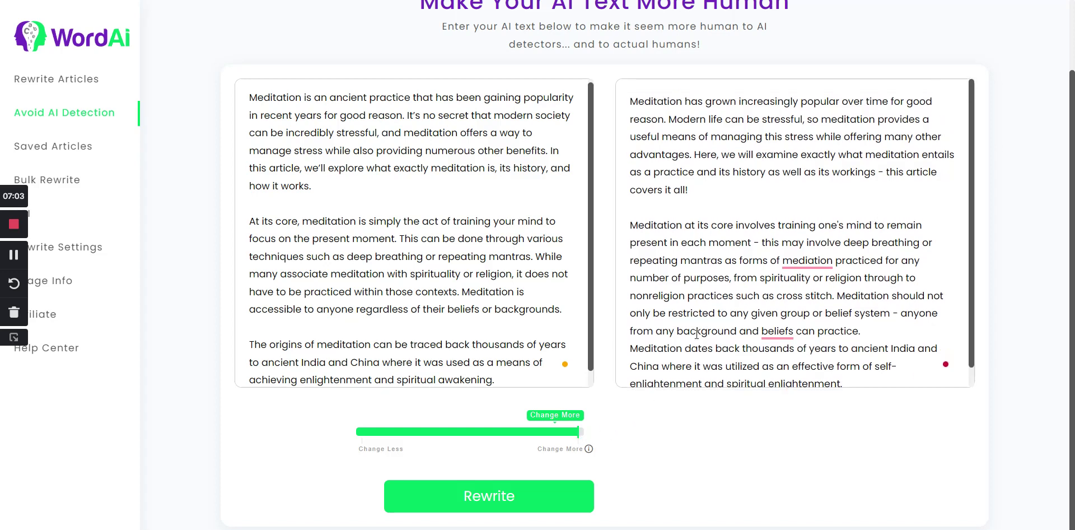
{"action": "left_click", "coordinate": [519, 497]}
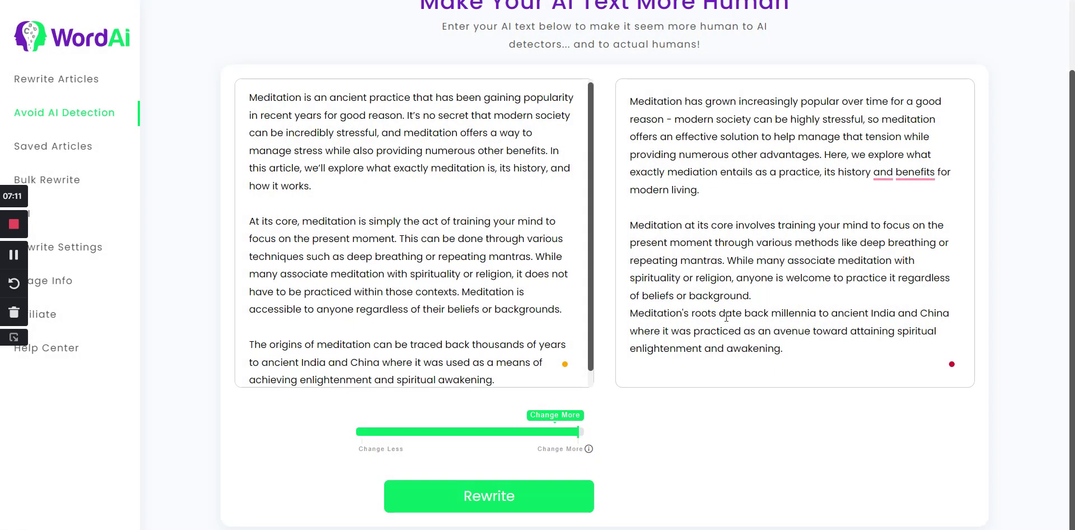
{"action": "scroll", "coordinate": [754, 283], "scroll_direction": "up", "scroll_amount": 2}
{"action": "left_click_drag", "start_coordinate": [808, 431], "coordinate": [629, 179]}
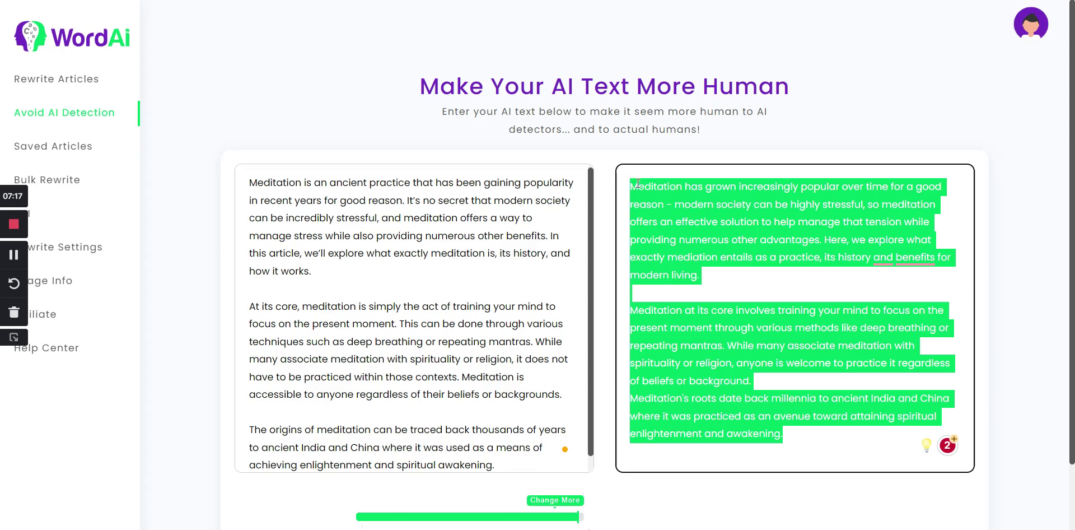
{"action": "right_click", "coordinate": [690, 210]}
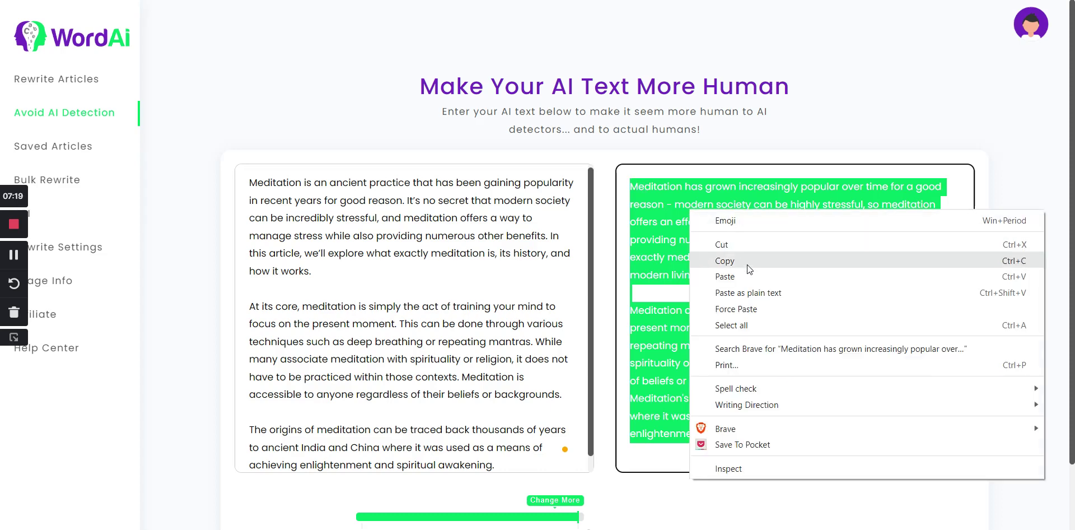
{"action": "left_click", "coordinate": [747, 265]}
{"action": "key", "text": "ctrl+Tab"}
{"action": "key", "text": "ctrl+Tab"}
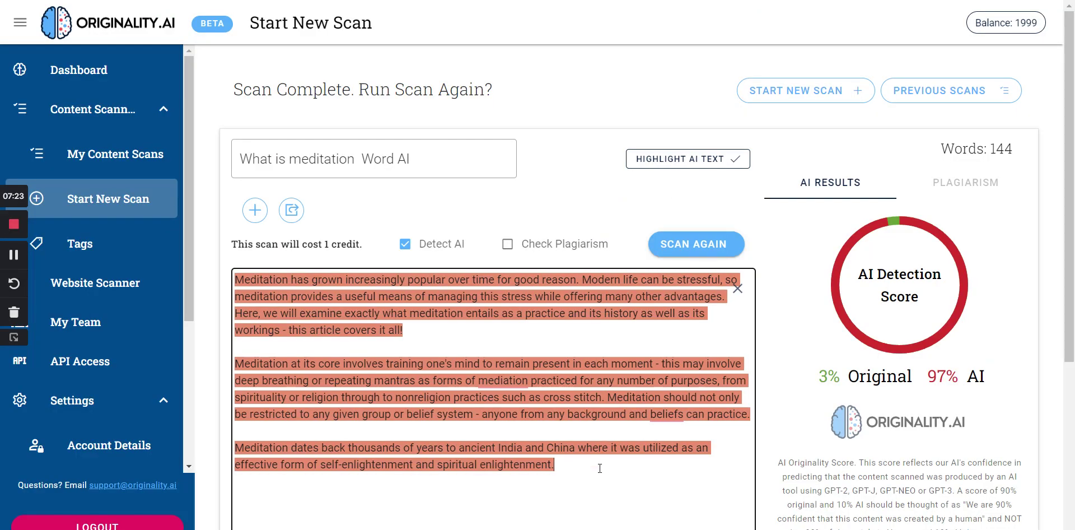
Step: Rescan the meditation rewrite, then clear, re-paste and scan it again; it still scores 97% AI
{"action": "left_click", "coordinate": [694, 246]}
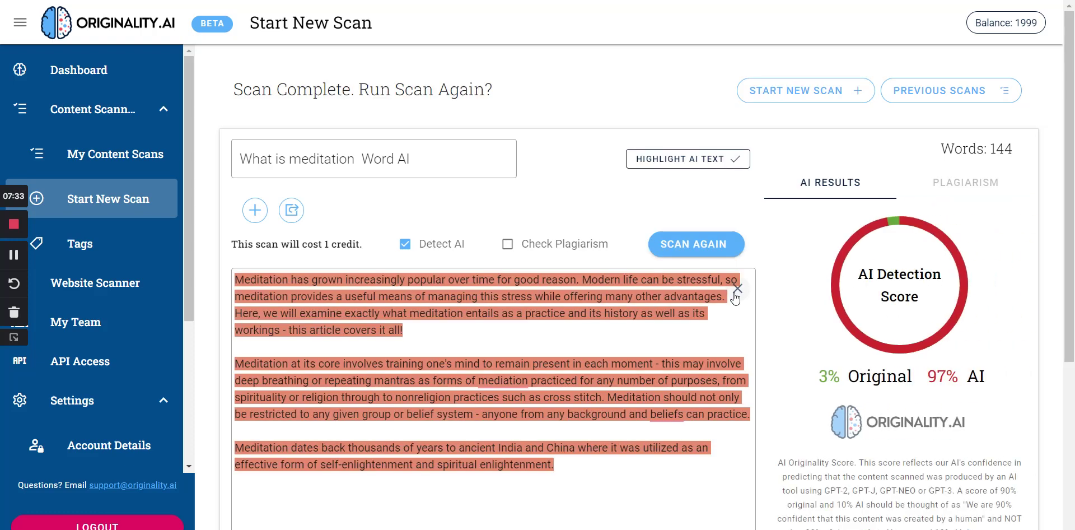
{"action": "left_click", "coordinate": [737, 290]}
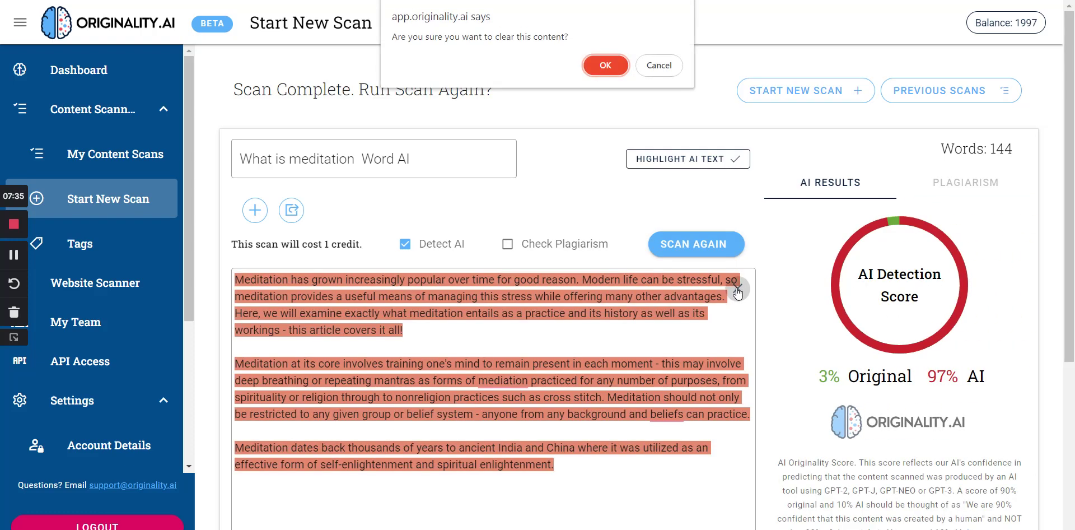
{"action": "left_click", "coordinate": [605, 65]}
{"action": "left_click", "coordinate": [303, 295]}
{"action": "right_click", "coordinate": [303, 294]}
{"action": "left_click", "coordinate": [374, 133]}
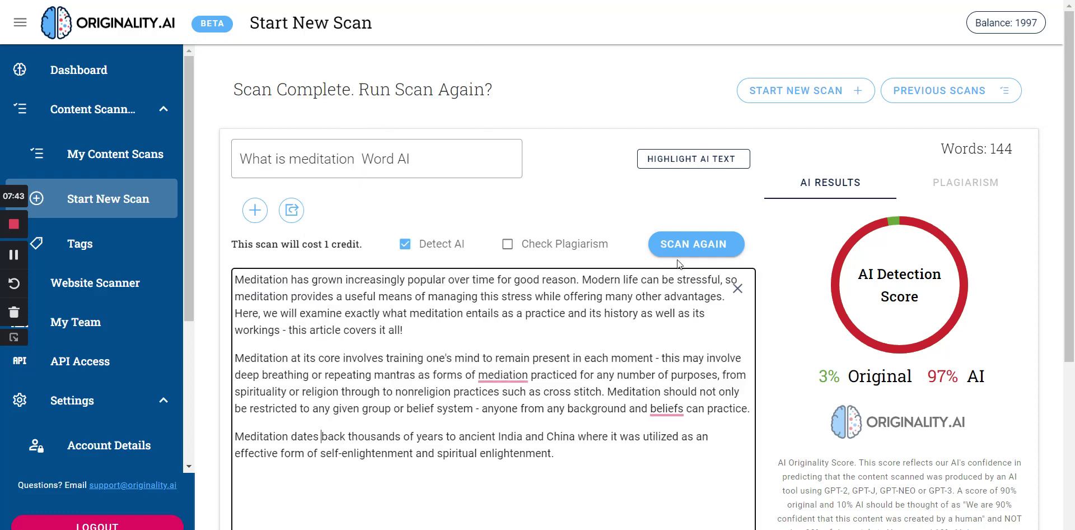
{"action": "left_click", "coordinate": [697, 243]}
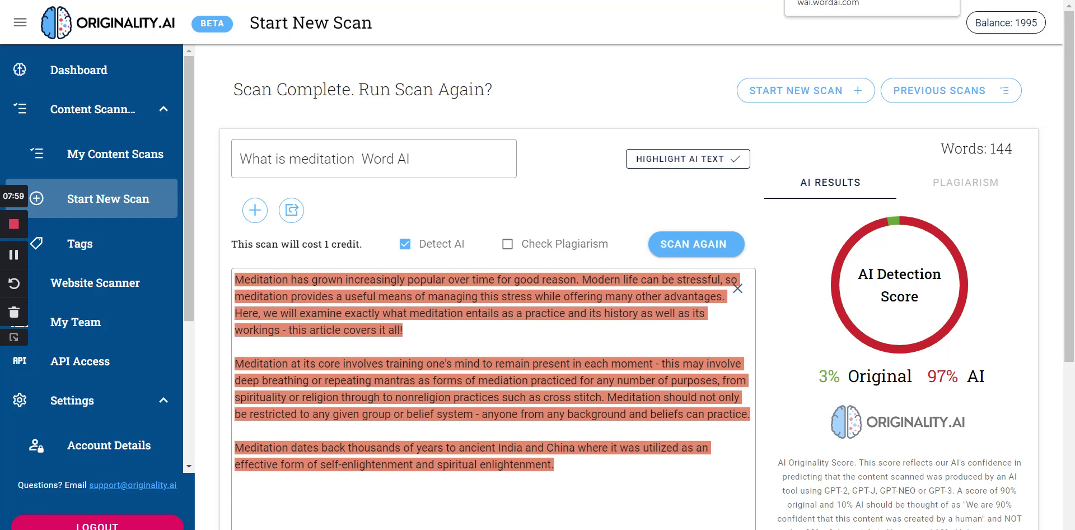
Step: Change the WordHero Short Description to 'what are good reasons to get a dog'
{"action": "key", "text": "ctrl+Tab"}
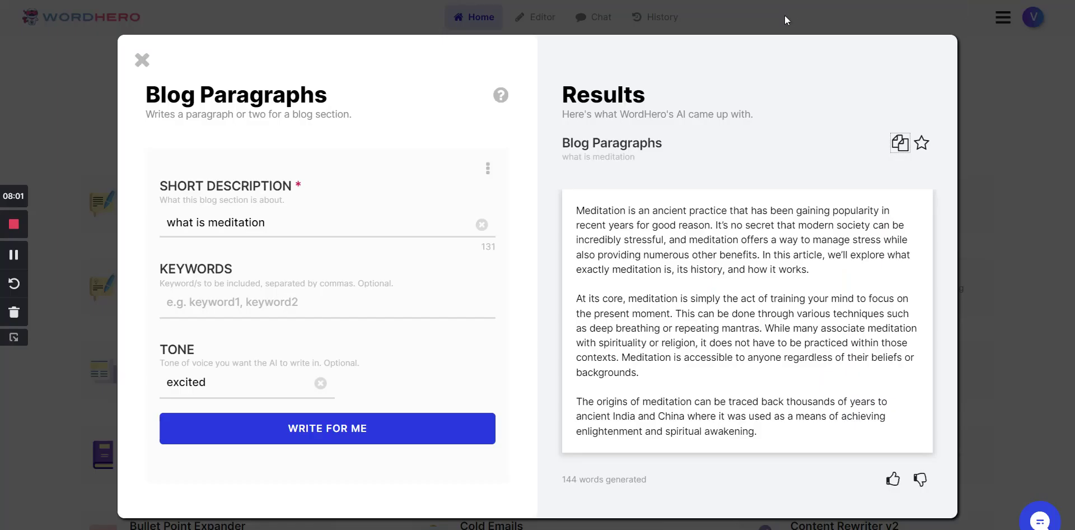
{"action": "double_click", "coordinate": [239, 223]}
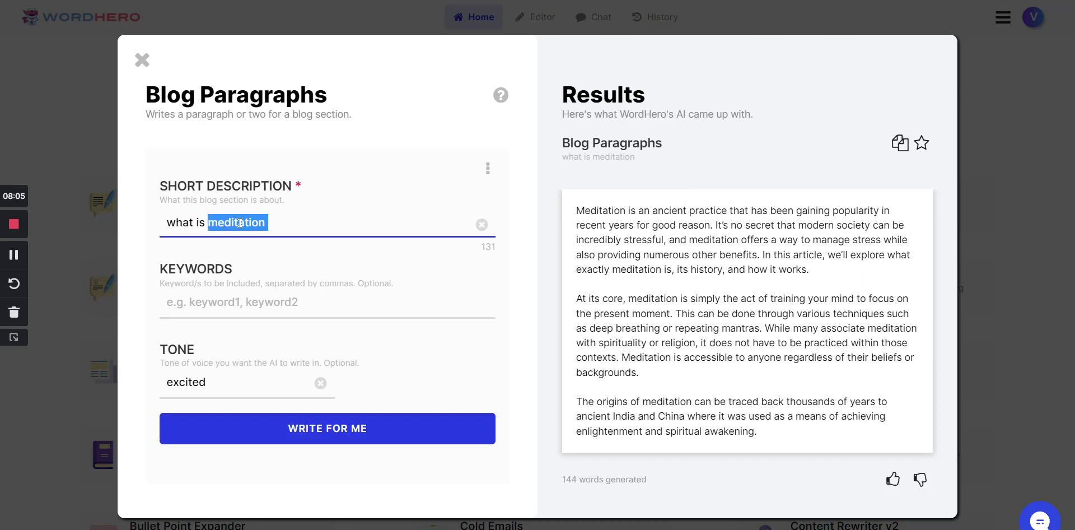
{"action": "key", "text": "BackSpace"}
{"action": "key", "text": "BackSpace"}
{"action": "key", "text": "BackSpace"}
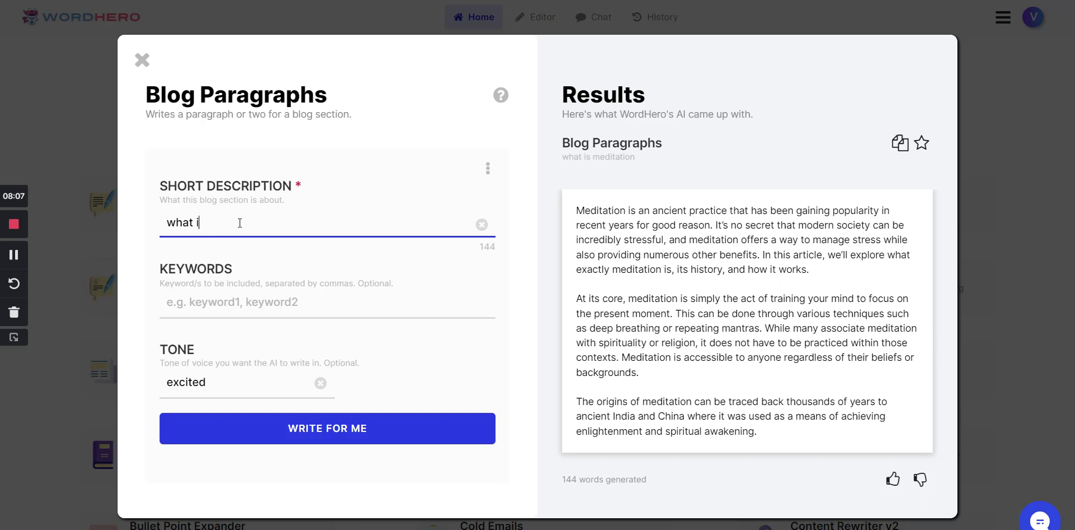
{"action": "key", "text": "BackSpace"}
{"action": "type", "text": "are the "}
{"action": "type", "text": "reasons"}
{"action": "key", "text": "BackSpace"}
{"action": "key", "text": "BackSpace"}
{"action": "key", "text": "BackSpace"}
{"action": "key", "text": "BackSpace"}
{"action": "key", "text": "BackSpace"}
{"action": "key", "text": "BackSpace"}
{"action": "key", "text": "BackSpace"}
{"action": "key", "text": "BackSpace"}
{"action": "key", "text": "BackSpace"}
{"action": "key", "text": "BackSpace"}
{"action": "key", "text": "BackSpace"}
{"action": "key", "text": "BackSpace"}
{"action": "type", "text": "good reasons to get a dog"}
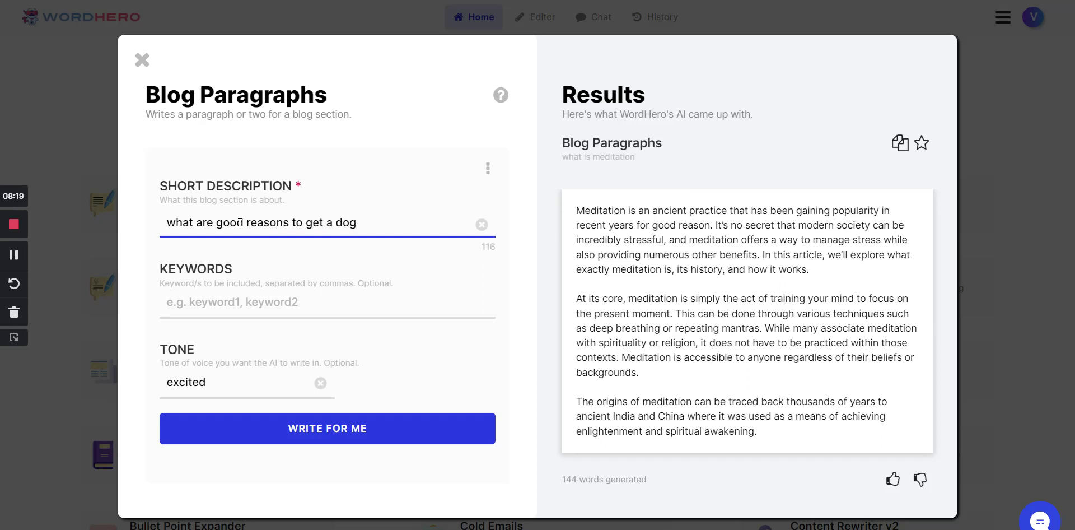
Step: Generate the new dog-ownership section and copy the result
{"action": "left_click", "coordinate": [326, 439]}
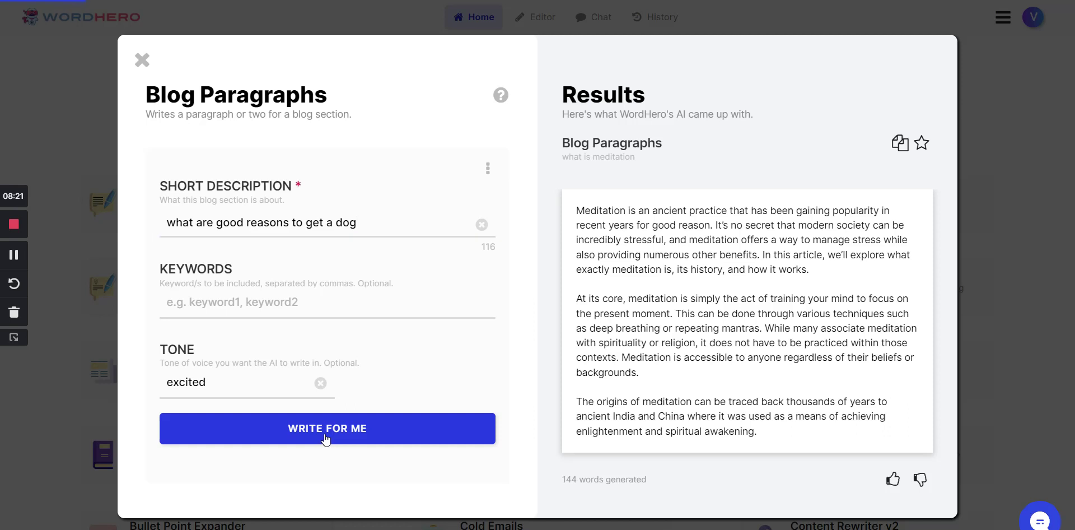
{"action": "left_click", "coordinate": [326, 439]}
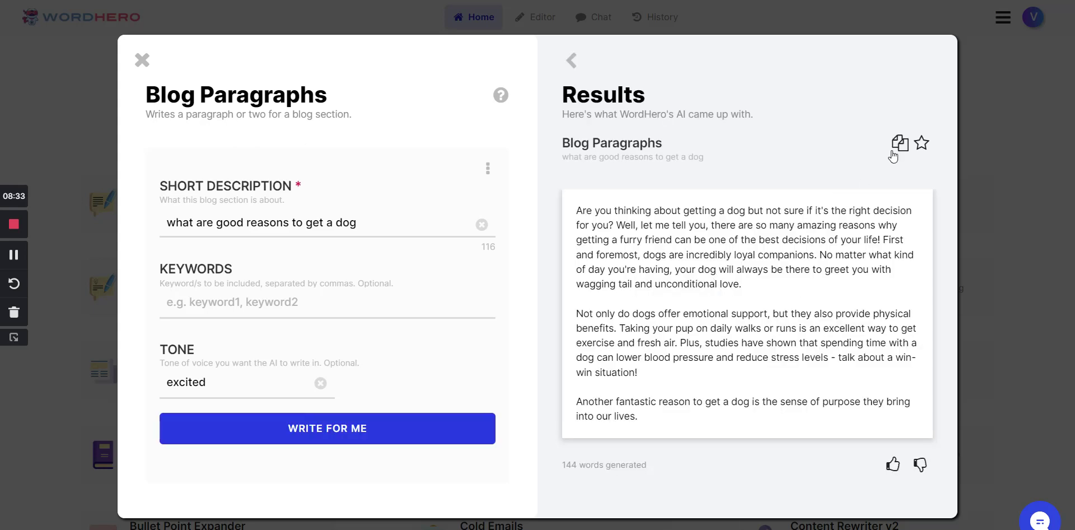
{"action": "left_click", "coordinate": [897, 147]}
Step: Start a fresh Originality.ai scan and paste in the WordHero dog text
{"action": "key", "text": "ctrl+Tab"}
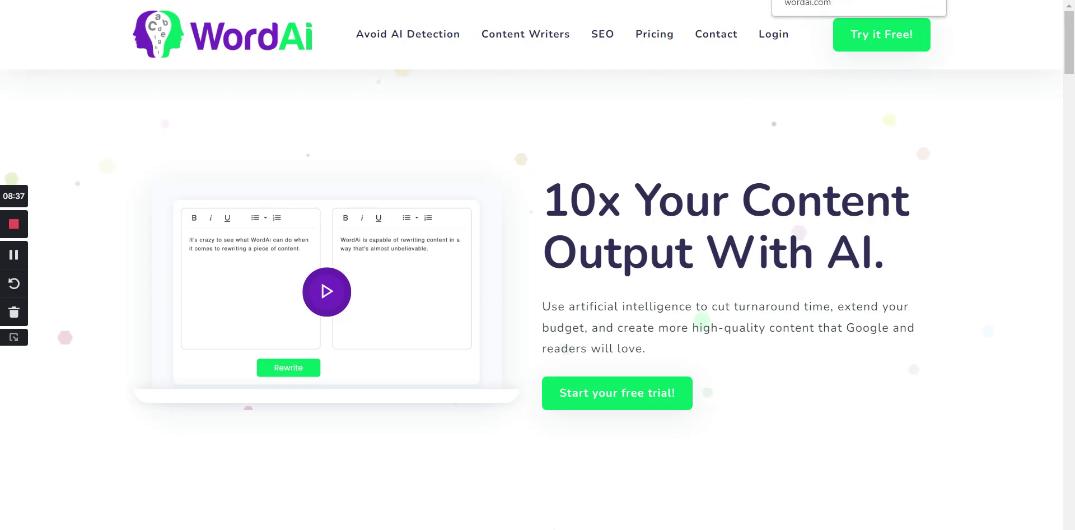
{"action": "key", "text": "ctrl+Tab"}
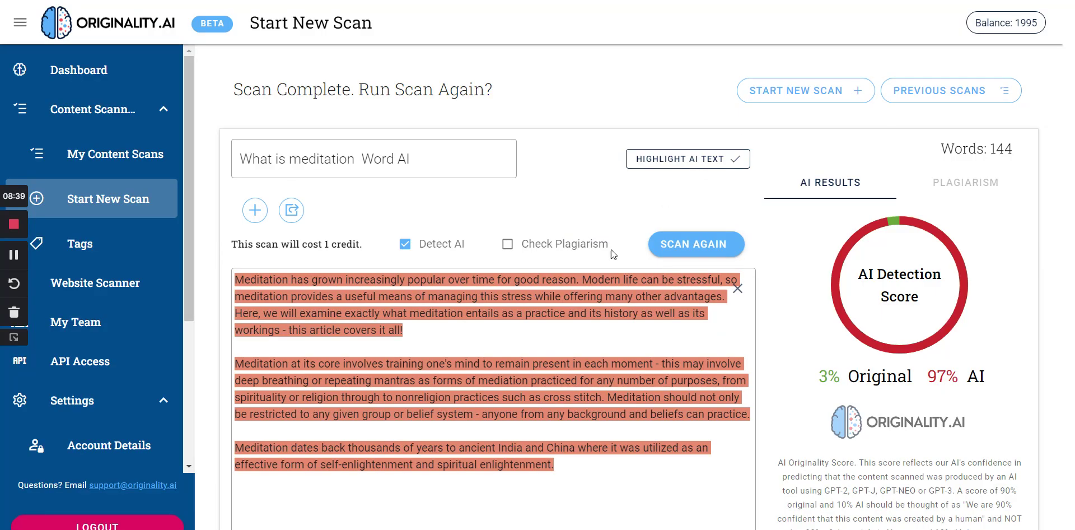
{"action": "left_click", "coordinate": [804, 92]}
{"action": "left_click", "coordinate": [346, 274]}
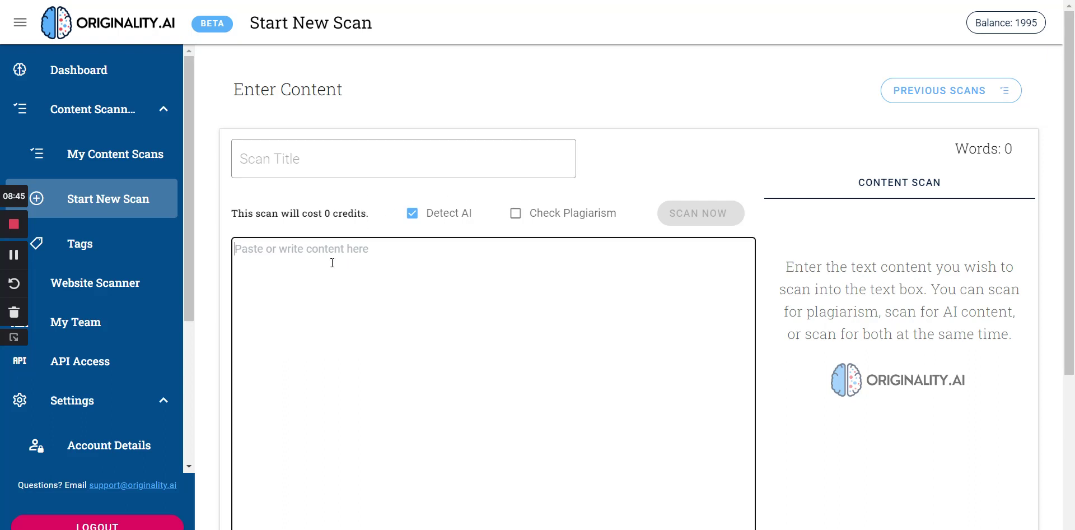
{"action": "right_click", "coordinate": [332, 263]}
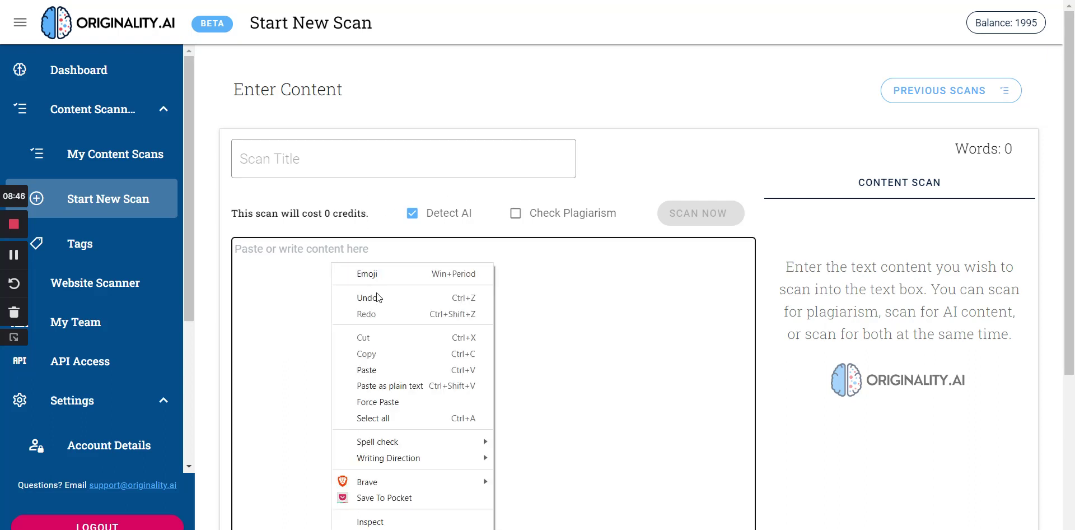
{"action": "left_click", "coordinate": [388, 371]}
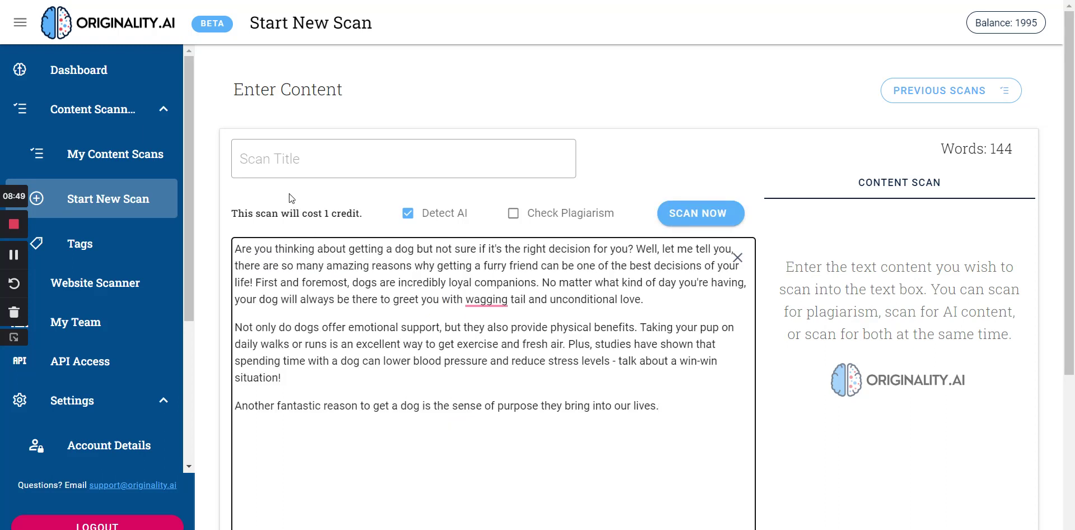
Step: Title the scan 'Reasons to get a dog ( WH )' and run it, scoring 100% AI
{"action": "left_click", "coordinate": [287, 163]}
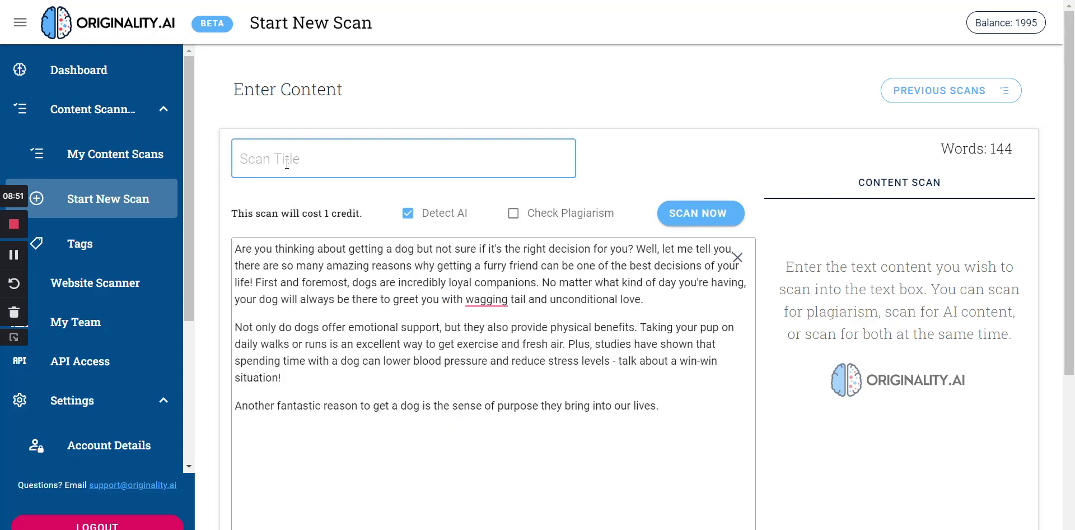
{"action": "type", "text": "Reasons to g"}
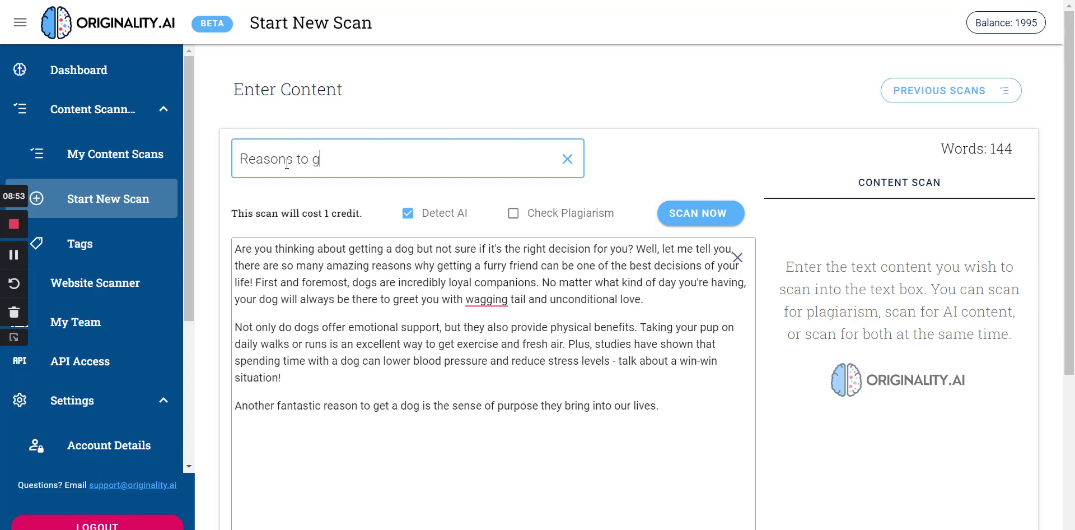
{"action": "type", "text": "et a dog ( WG"}
{"action": "key", "text": "BackSpace"}
{"action": "type", "text": "H )"}
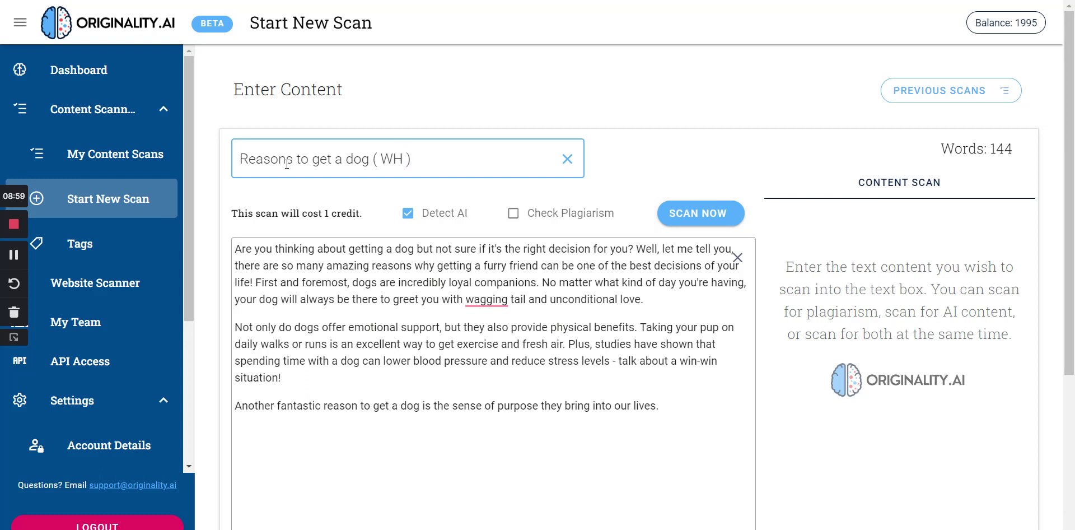
{"action": "left_click", "coordinate": [696, 212]}
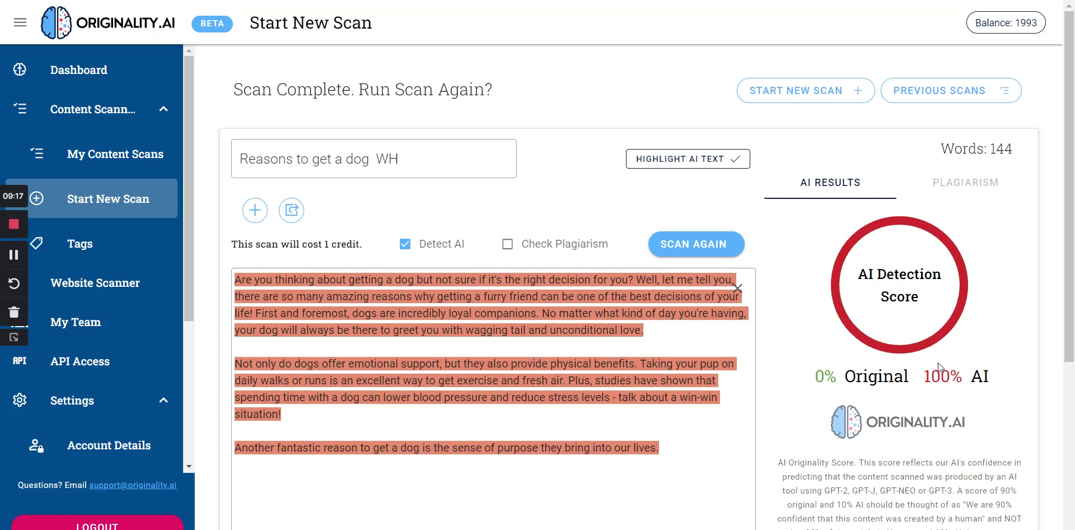
{"action": "left_click", "coordinate": [675, 446]}
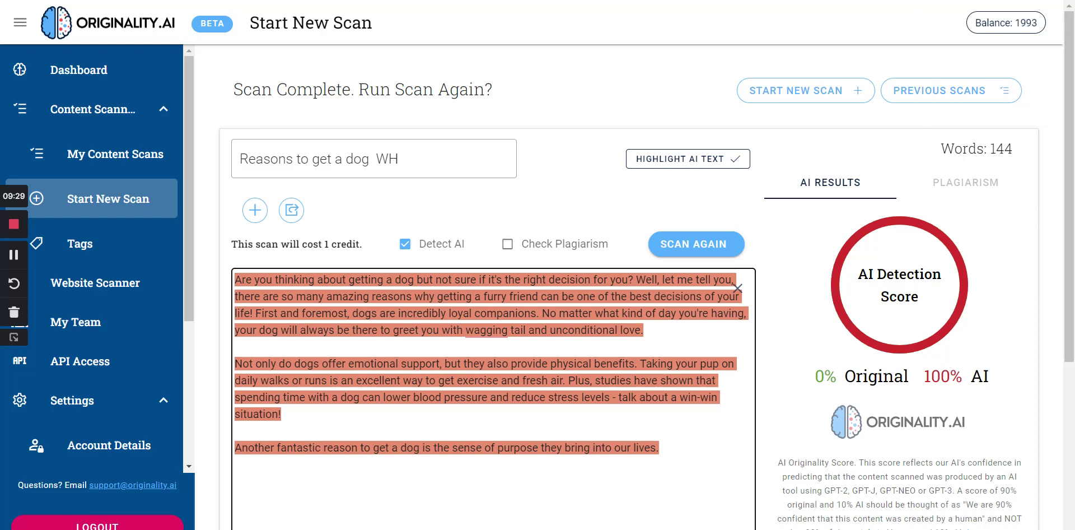
{"action": "key", "text": "ctrl+Tab"}
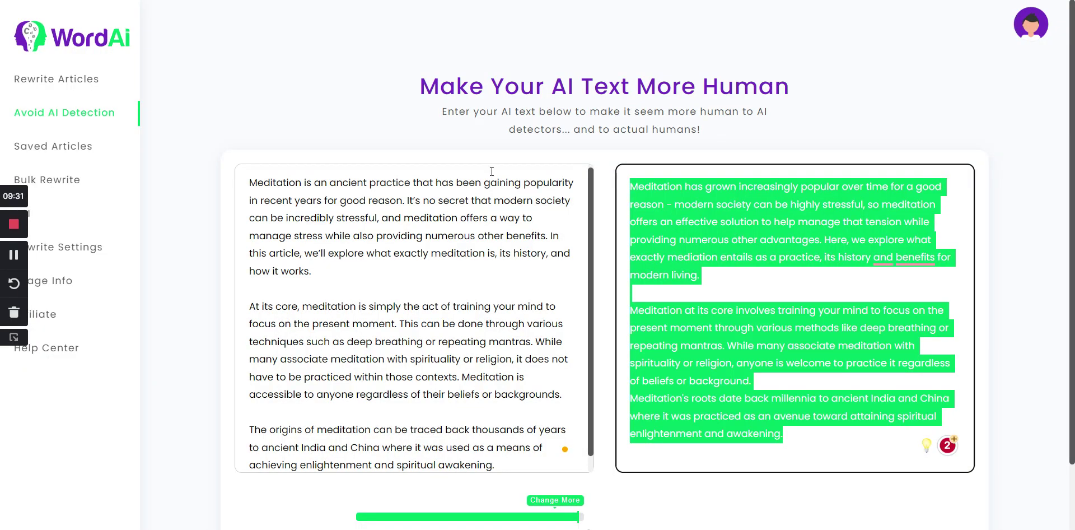
Step: Paste the dog text into a fresh Avoid AI Detection humanizer set to Change More
{"action": "left_click", "coordinate": [70, 117]}
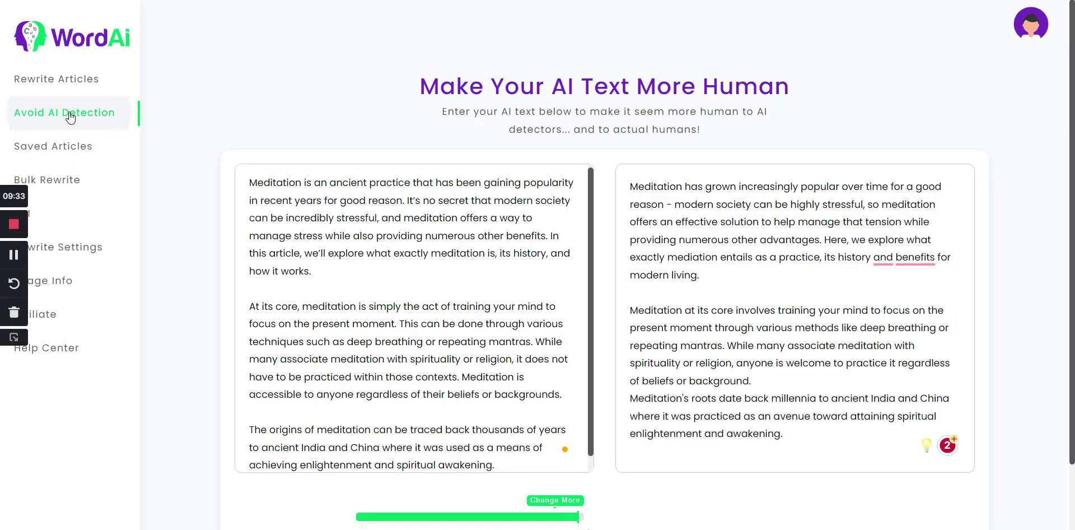
{"action": "left_click", "coordinate": [366, 191]}
{"action": "key", "text": "ctrl+v"}
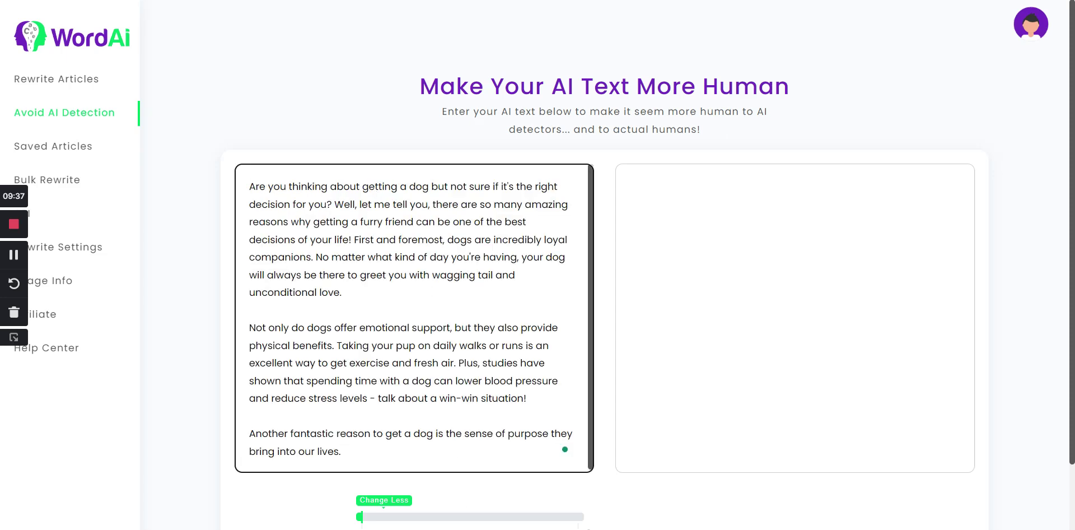
{"action": "left_click_drag", "start_coordinate": [362, 518], "coordinate": [582, 522]}
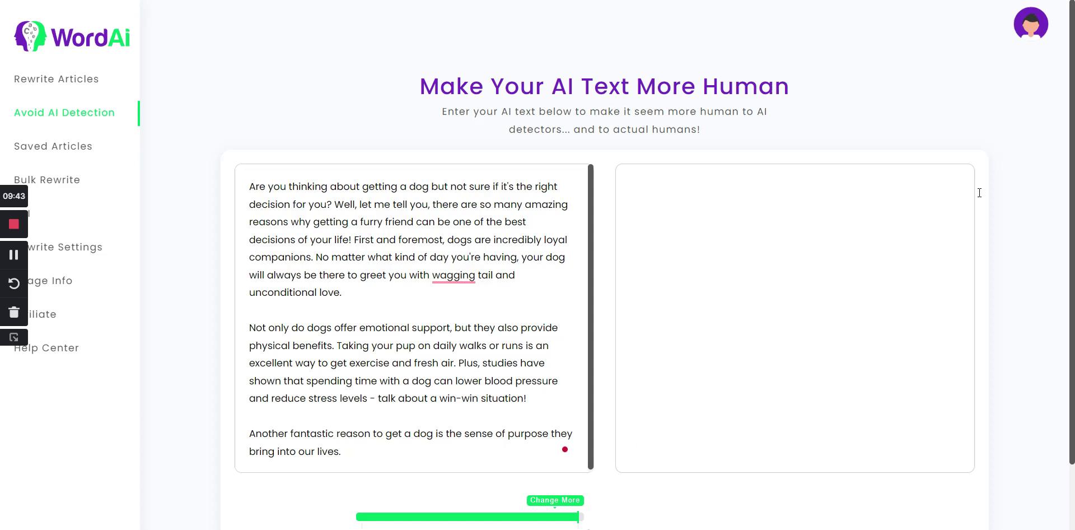
Step: Rewrite the dog text and select the output starting 'Are You Pondering Adopting A Dog…'
{"action": "scroll", "coordinate": [938, 355], "scroll_direction": "down", "scroll_amount": 2}
{"action": "left_click", "coordinate": [548, 481]}
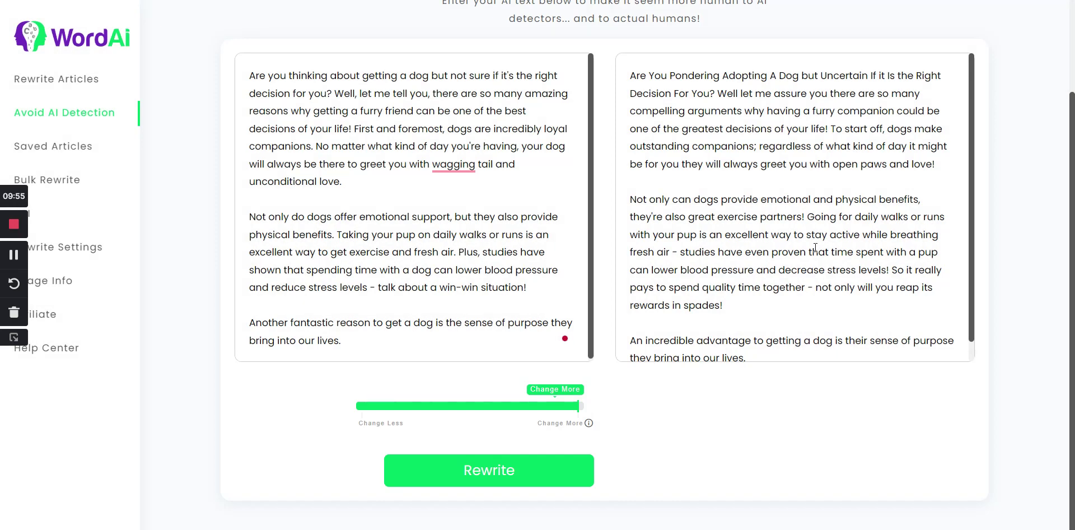
{"action": "scroll", "coordinate": [815, 247], "scroll_direction": "up", "scroll_amount": 1}
{"action": "scroll", "coordinate": [816, 256], "scroll_direction": "down", "scroll_amount": 1}
{"action": "left_click", "coordinate": [830, 331]}
{"action": "left_click_drag", "start_coordinate": [812, 331], "coordinate": [630, 67]}
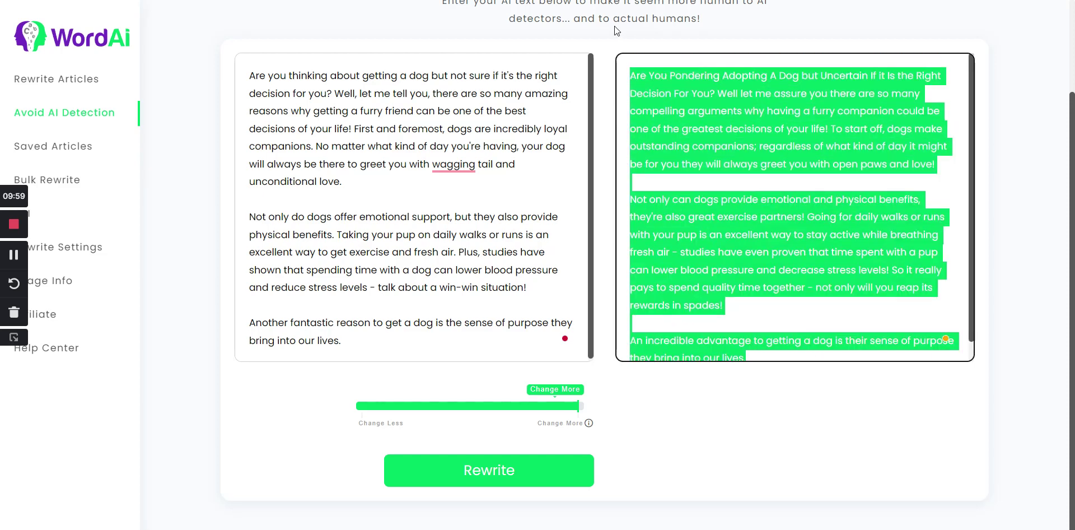
{"action": "left_click", "coordinate": [831, 185]}
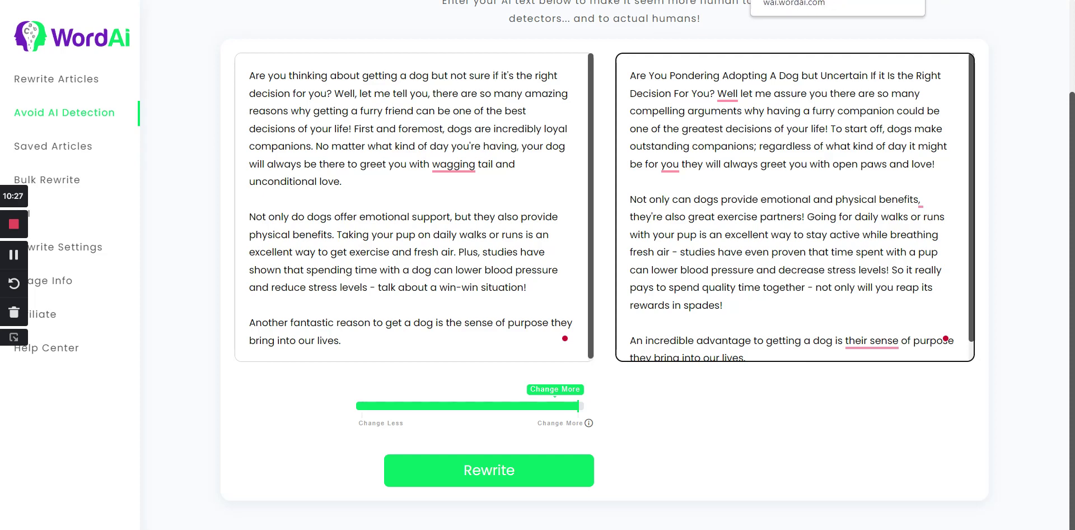
Step: Start a new Originality.ai scan titled 'reasons to get a dog ( Rewrite word ai )'
{"action": "key", "text": "ctrl+Tab"}
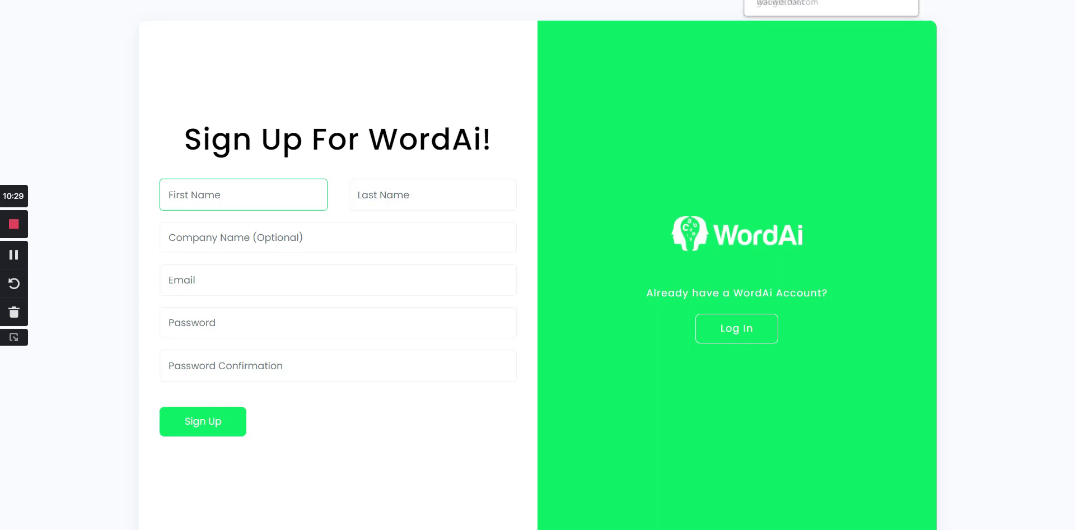
{"action": "key", "text": "ctrl+Tab"}
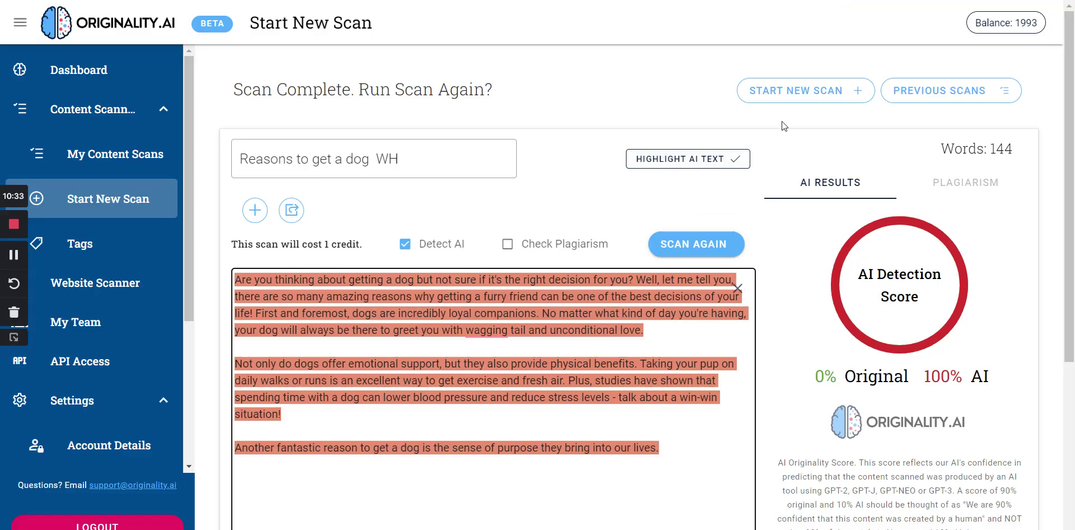
{"action": "left_click", "coordinate": [839, 92]}
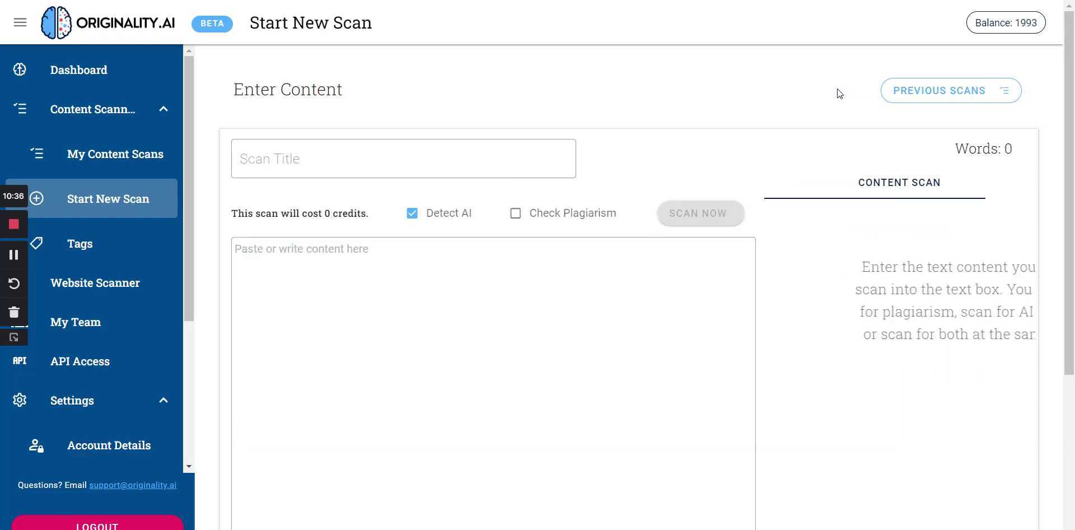
{"action": "left_click", "coordinate": [447, 168]}
{"action": "type", "text": "re"}
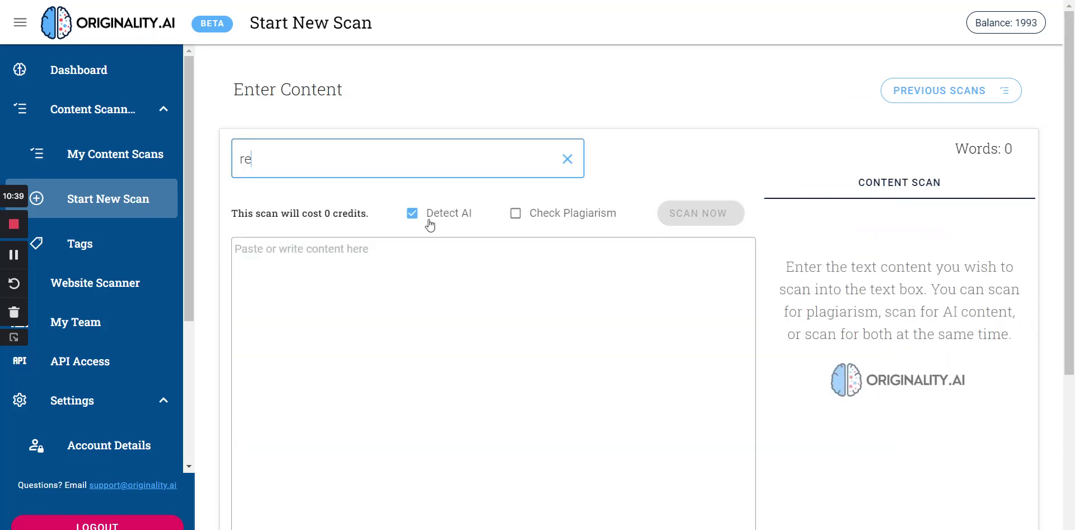
{"action": "type", "text": "asons to get a "}
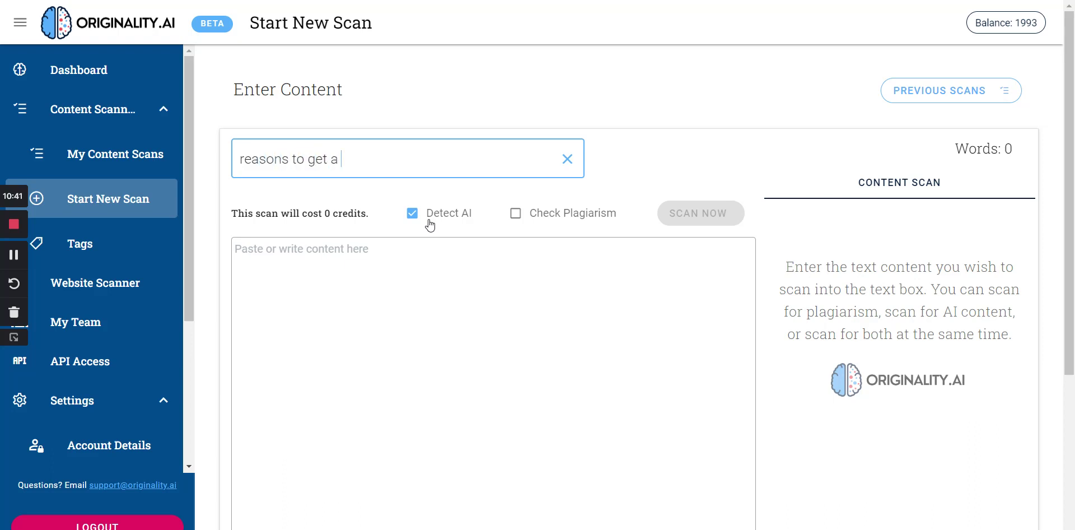
{"action": "type", "text": "dog ( Rewrite"}
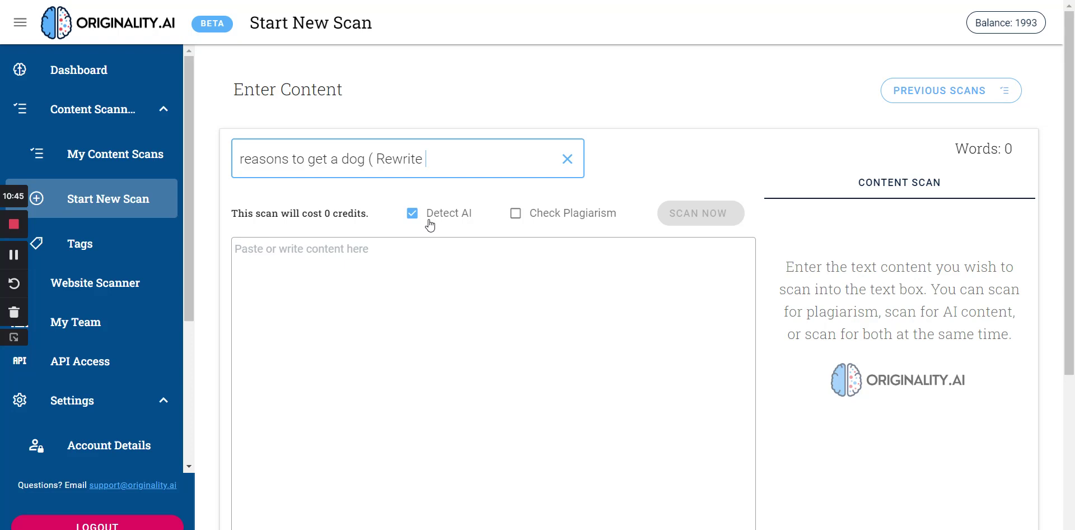
{"action": "type", "text": " word ai )"}
Step: Paste the WordAi dog rewrite and scan it: 90% original, 10% AI
{"action": "left_click", "coordinate": [444, 283]}
{"action": "right_click", "coordinate": [455, 294]}
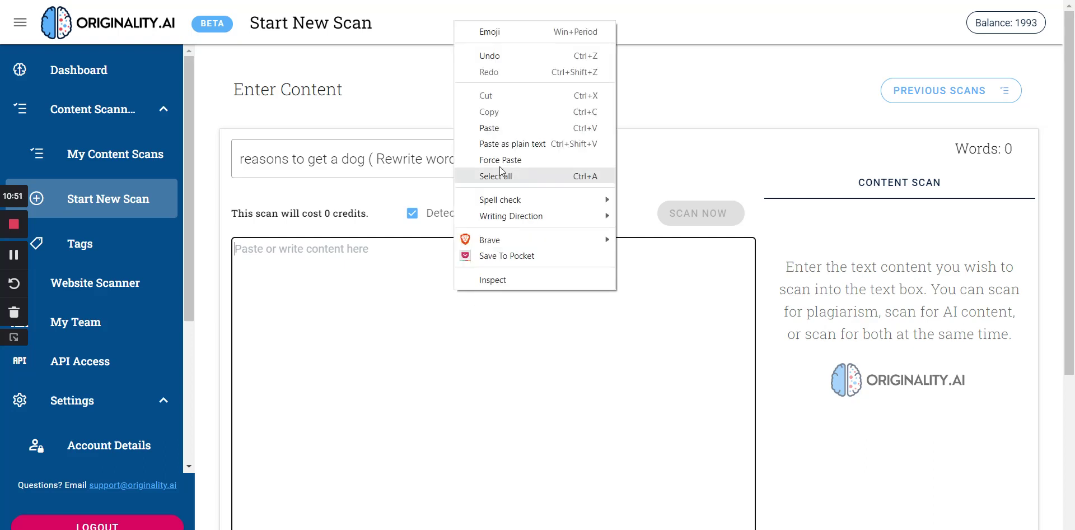
{"action": "left_click", "coordinate": [499, 134]}
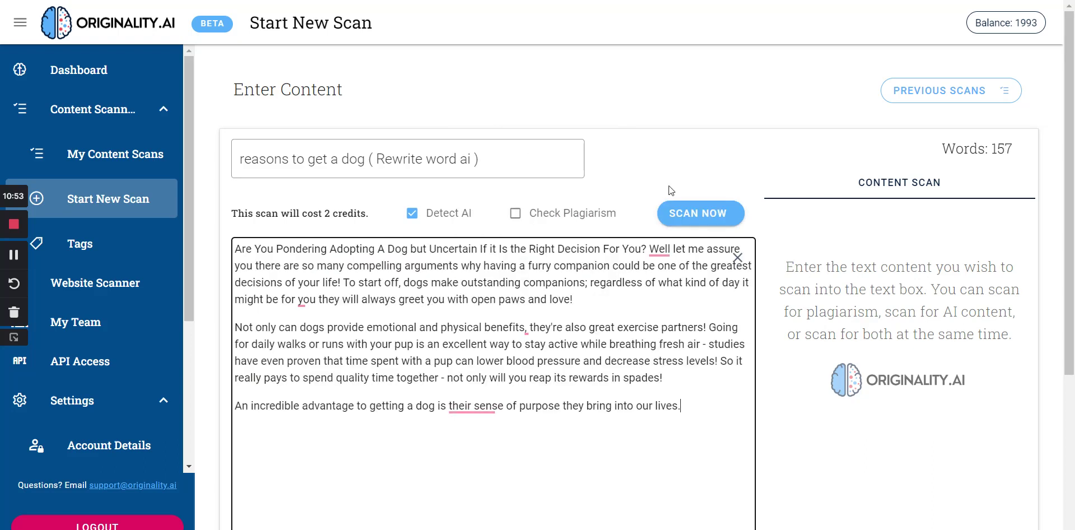
{"action": "left_click", "coordinate": [692, 214]}
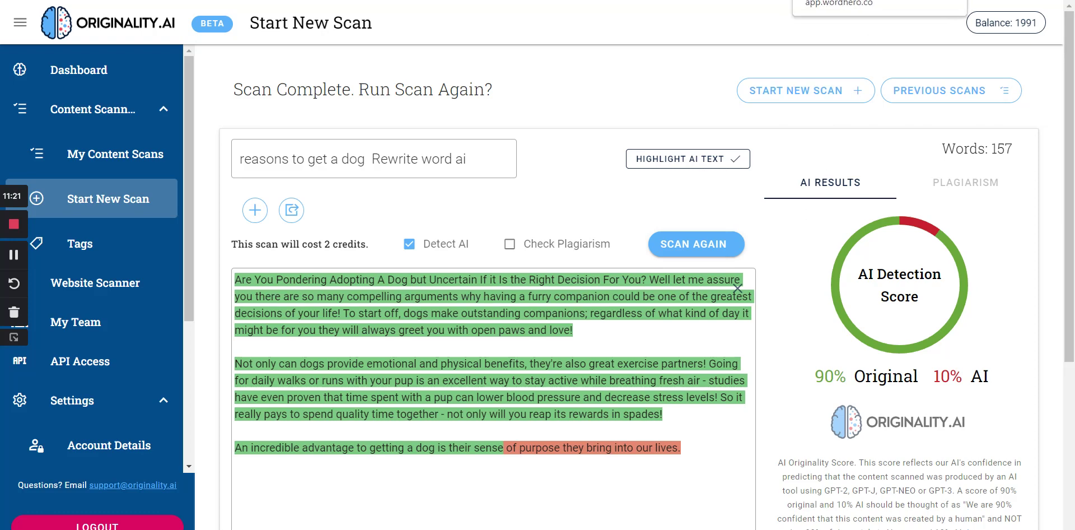
Step: Generate a WordHero blog section from the description 'benefits of intermitting fasting'
{"action": "key", "text": "alt+Tab"}
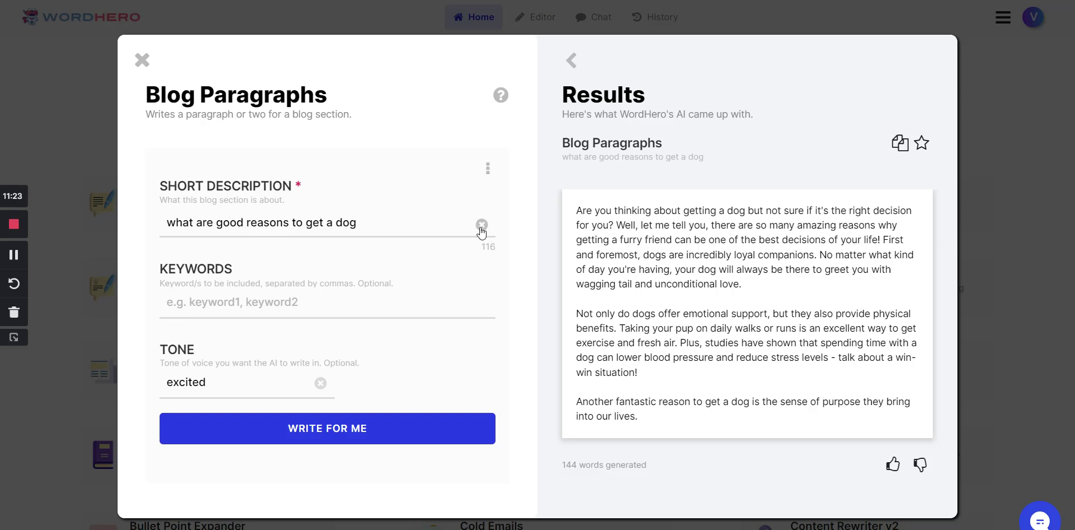
{"action": "left_click", "coordinate": [482, 225]}
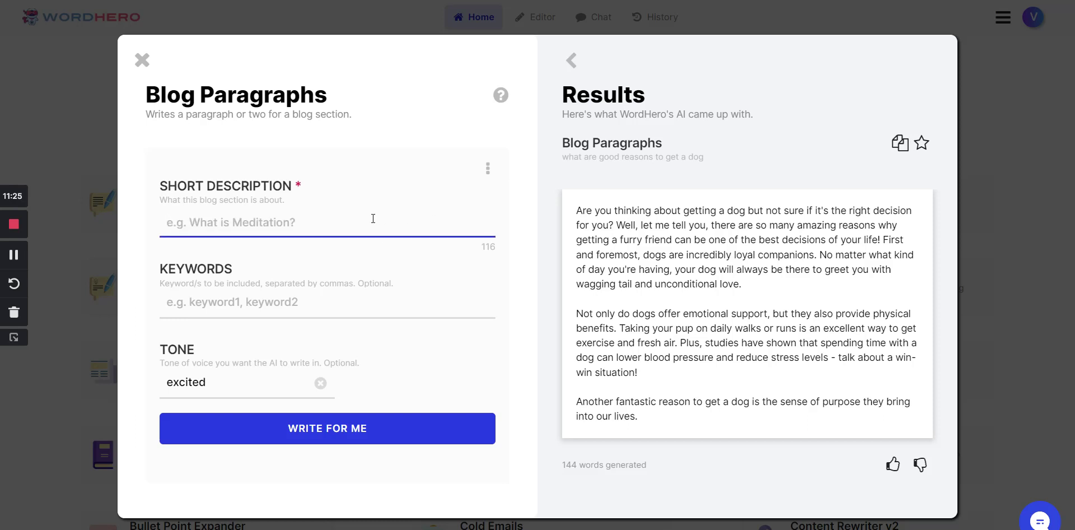
{"action": "type", "text": "benefits "}
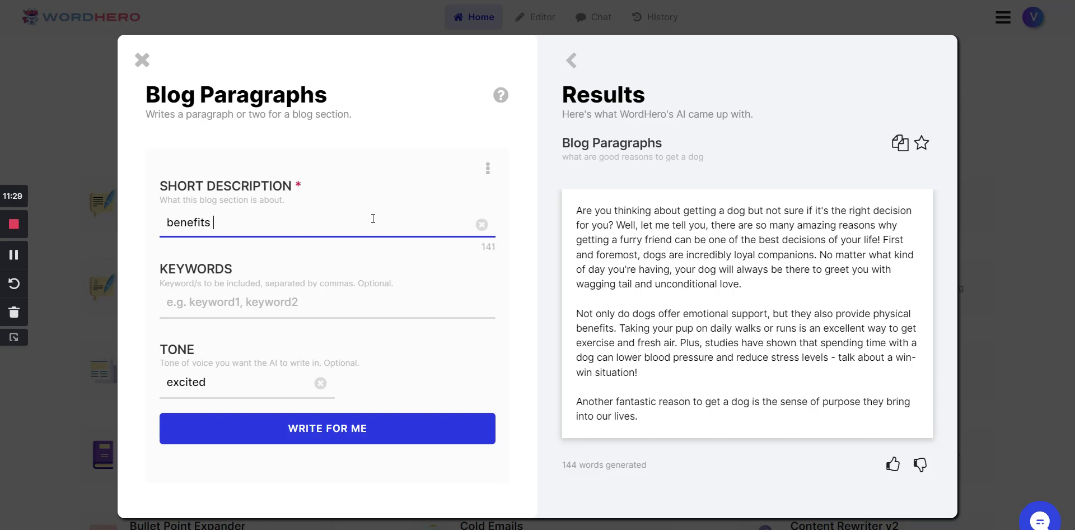
{"action": "type", "text": "of intermitting "}
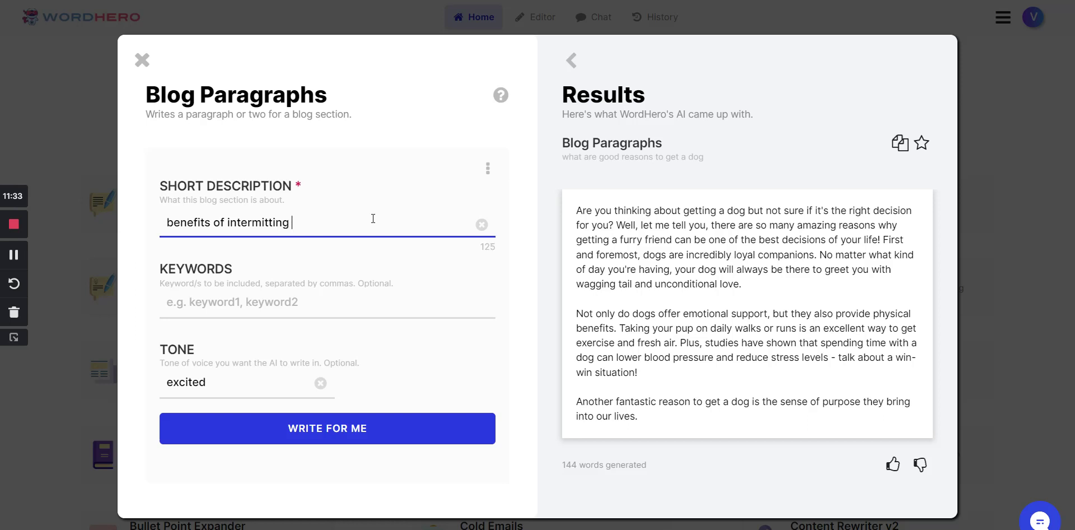
{"action": "type", "text": "fasting"}
{"action": "left_click", "coordinate": [268, 306]}
{"action": "left_click", "coordinate": [391, 443]}
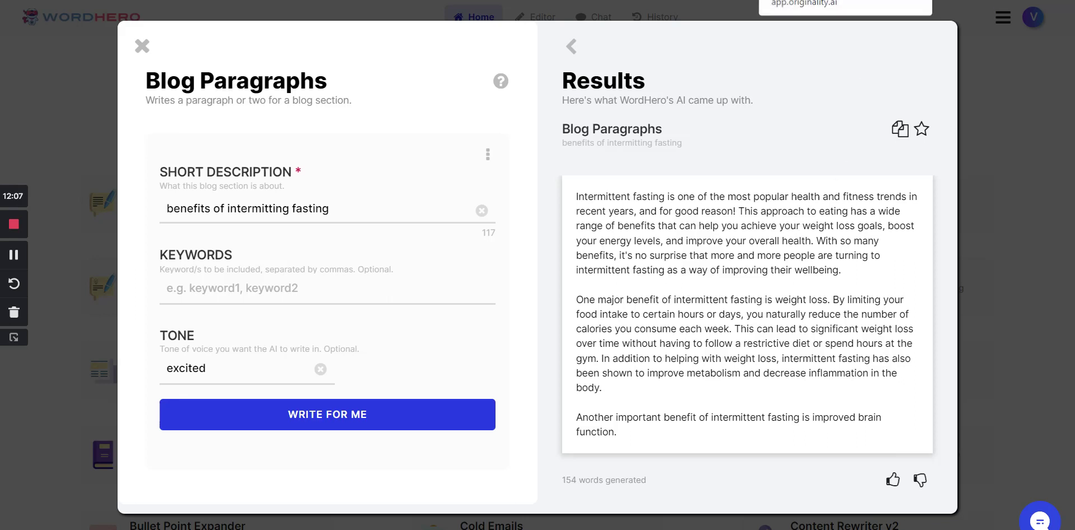
{"action": "left_click", "coordinate": [818, 0]}
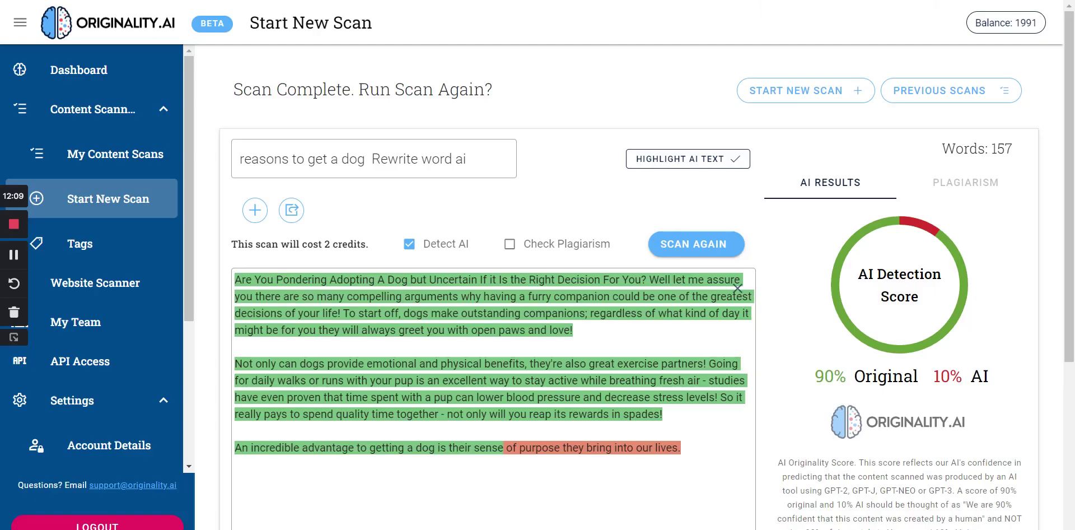
Step: Scan the original 154-word intermittent-fasting text titled 'IF Main', scoring 100% AI
{"action": "left_click", "coordinate": [799, 98]}
{"action": "left_click", "coordinate": [366, 163]}
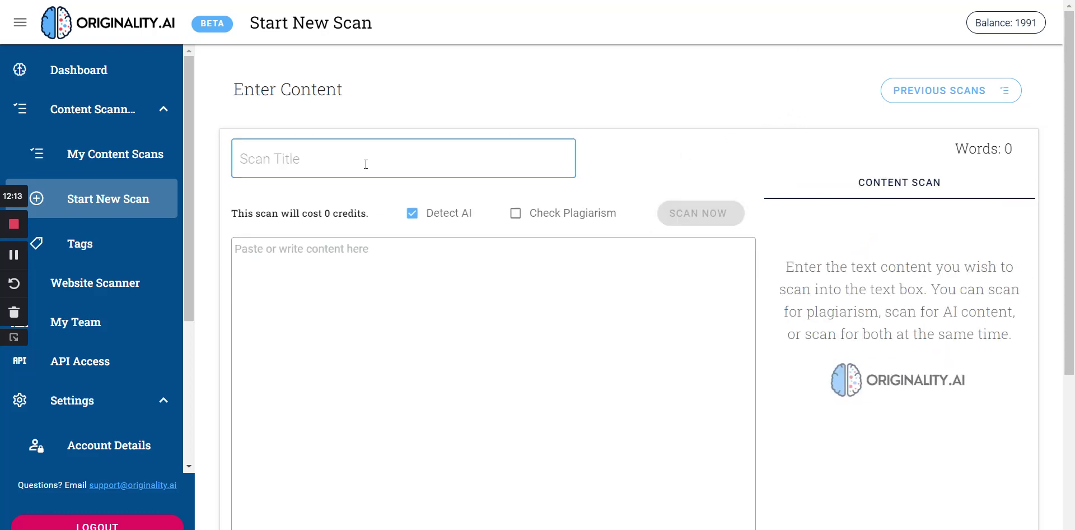
{"action": "type", "text": "IF Main"}
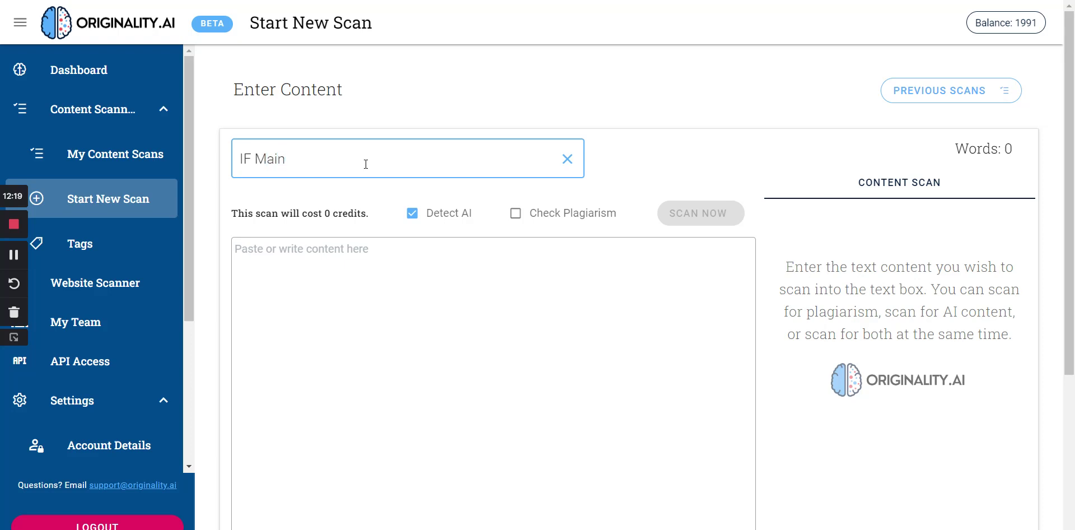
{"action": "left_click", "coordinate": [351, 255]}
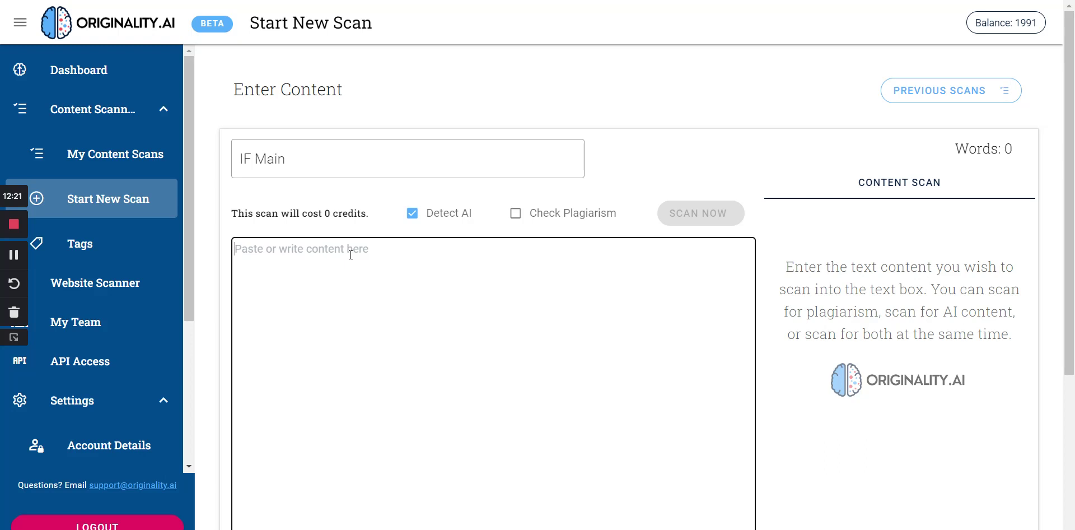
{"action": "right_click", "coordinate": [351, 255]}
{"action": "left_click", "coordinate": [405, 361]}
{"action": "left_click", "coordinate": [721, 211]}
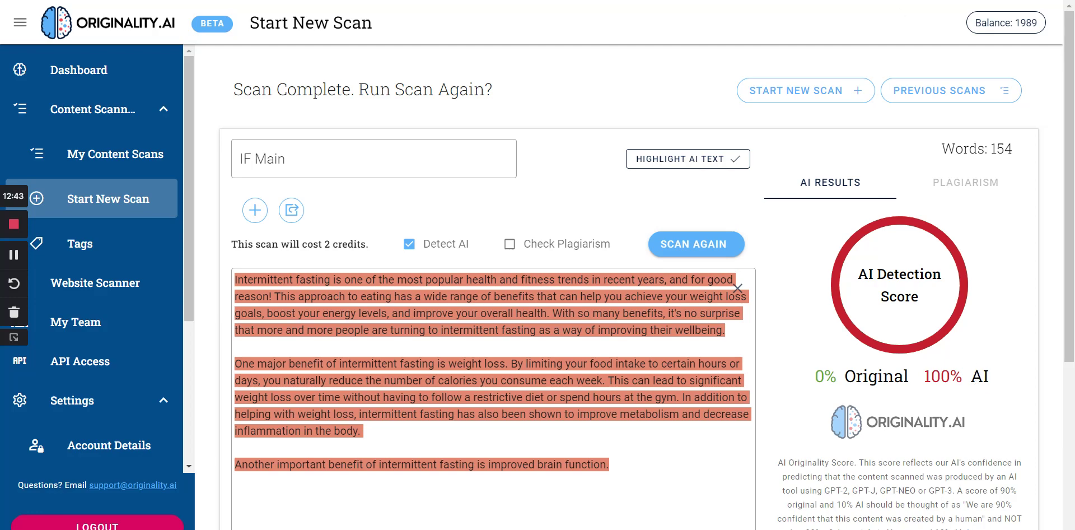
{"action": "key", "text": "ctrl+Tab"}
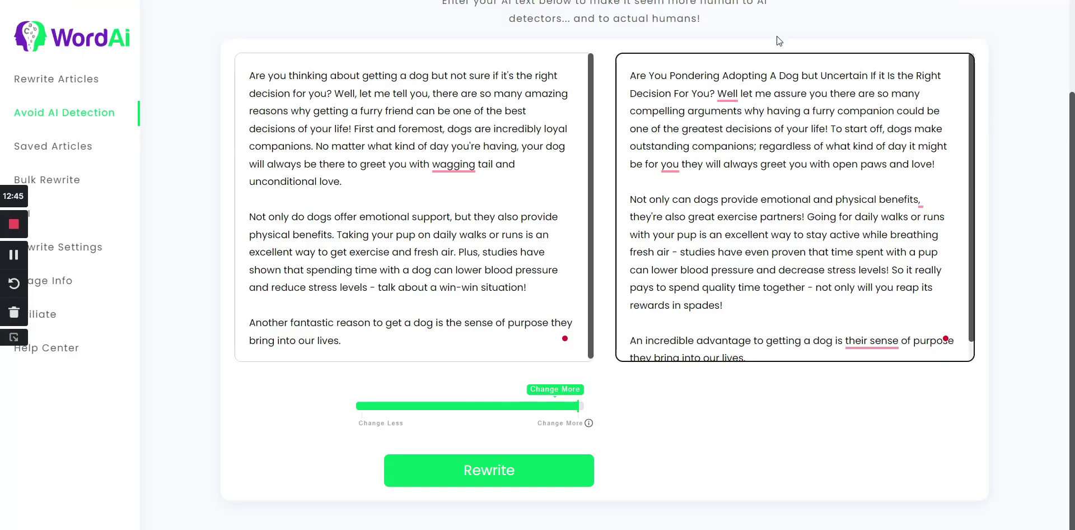
Step: Rewrite the pasted intermittent-fasting article in a fresh humanizer at maximum change
{"action": "scroll", "coordinate": [416, 279], "scroll_direction": "up", "scroll_amount": 2}
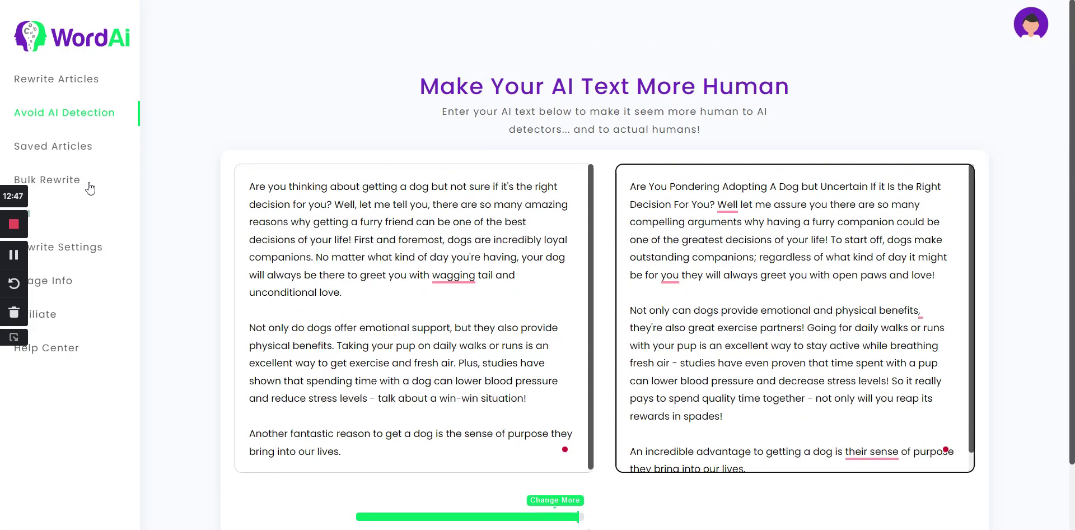
{"action": "left_click", "coordinate": [71, 121]}
{"action": "left_click", "coordinate": [338, 205]}
{"action": "key", "text": "ctrl+v"}
{"action": "scroll", "coordinate": [364, 241], "scroll_direction": "up", "scroll_amount": 1}
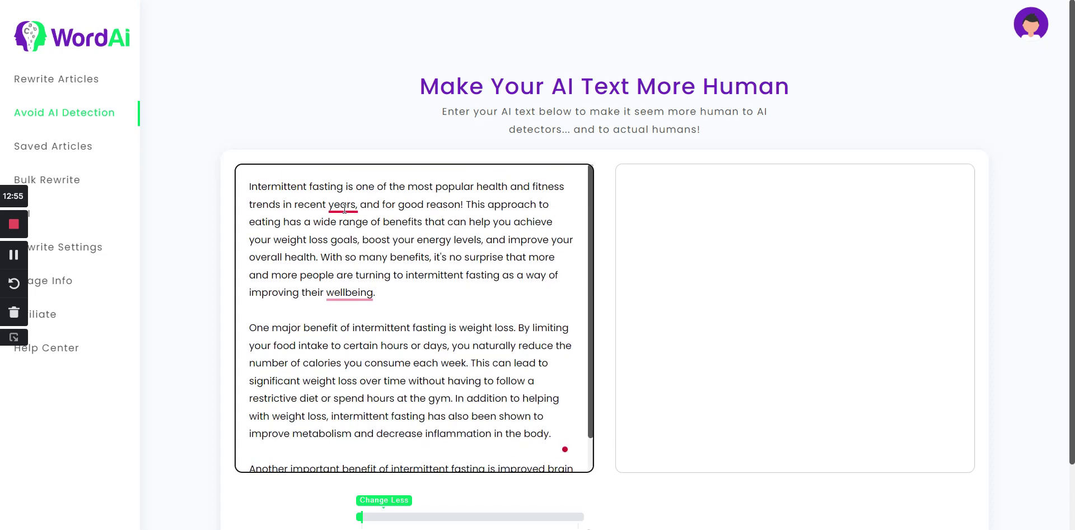
{"action": "scroll", "coordinate": [364, 241], "scroll_direction": "down", "scroll_amount": 3}
{"action": "left_click", "coordinate": [576, 407]}
{"action": "left_click", "coordinate": [543, 470]}
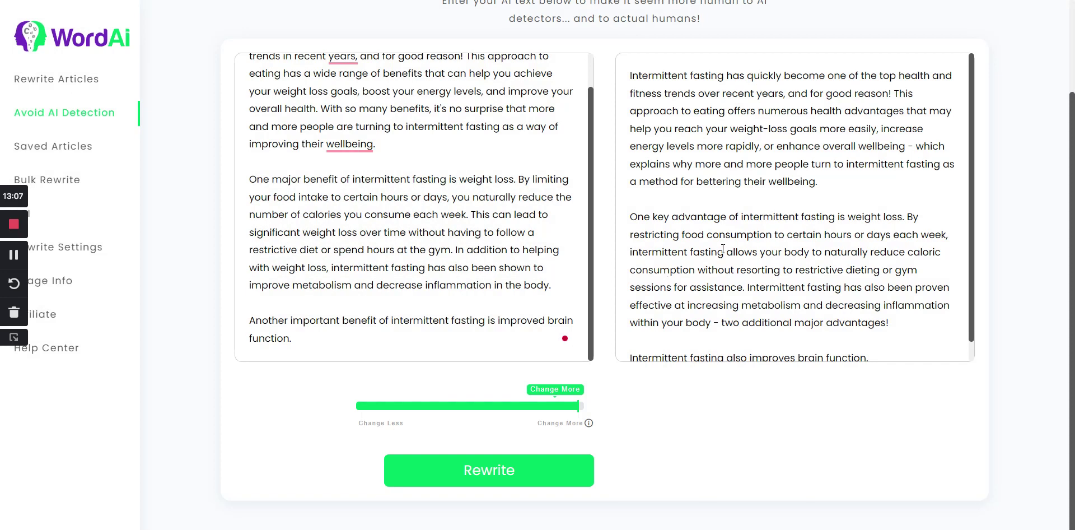
Step: Select and copy the rewrite beginning 'Intermittent fasting has quickly become…'
{"action": "scroll", "coordinate": [723, 249], "scroll_direction": "up", "scroll_amount": 2}
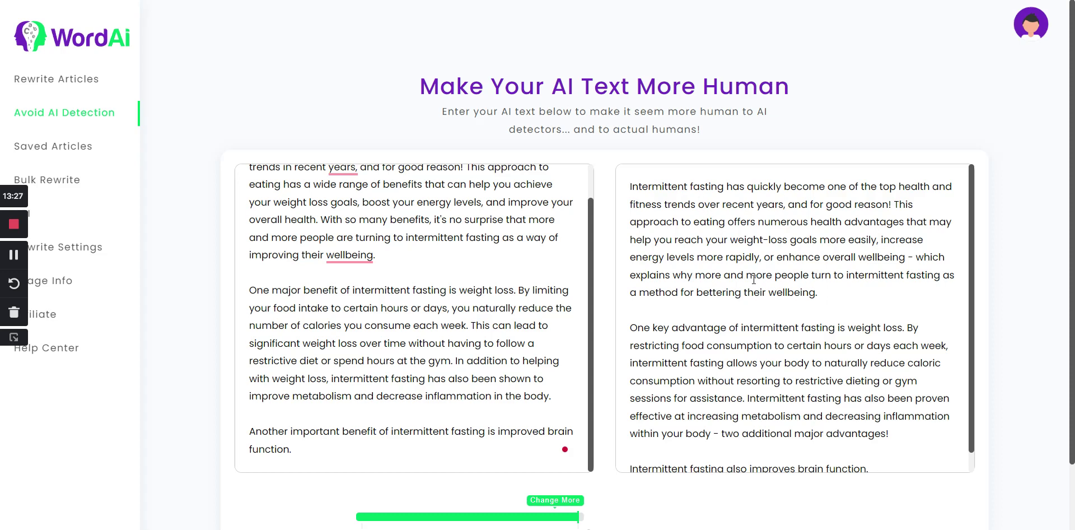
{"action": "scroll", "coordinate": [756, 286], "scroll_direction": "down", "scroll_amount": 1}
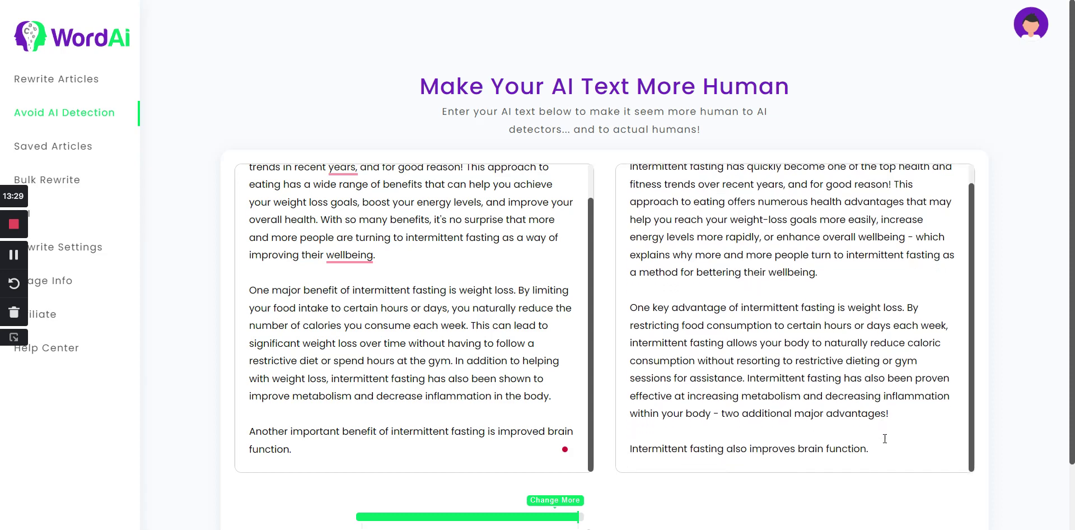
{"action": "left_click_drag", "start_coordinate": [871, 449], "coordinate": [728, 322]}
{"action": "key", "text": "ctrl+a"}
{"action": "right_click", "coordinate": [708, 202]}
{"action": "left_click", "coordinate": [756, 250]}
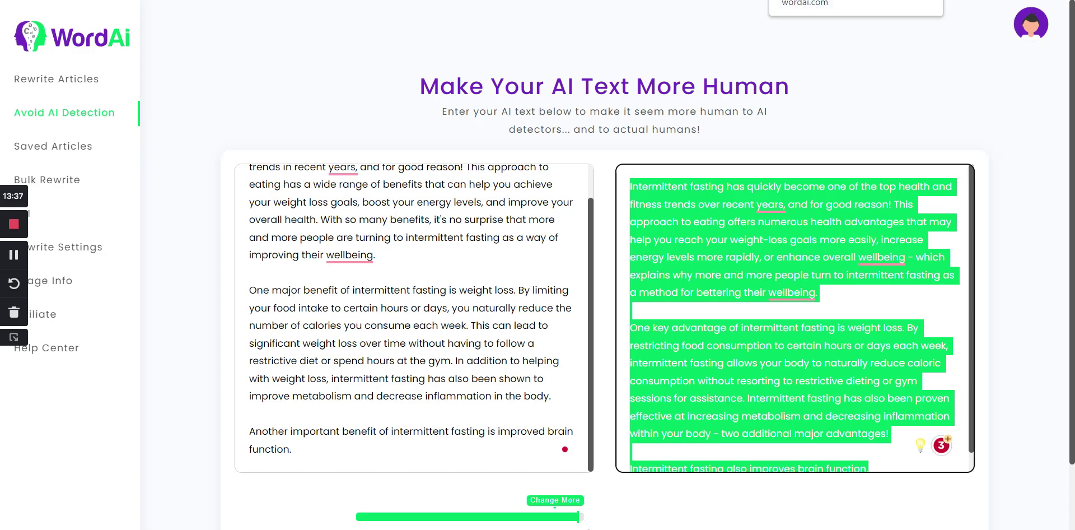
Step: Scan the 131-word intermittent-fasting rewrite titled 'IF Rewrite', scoring 95% AI and 5% original
{"action": "left_click", "coordinate": [801, 1]}
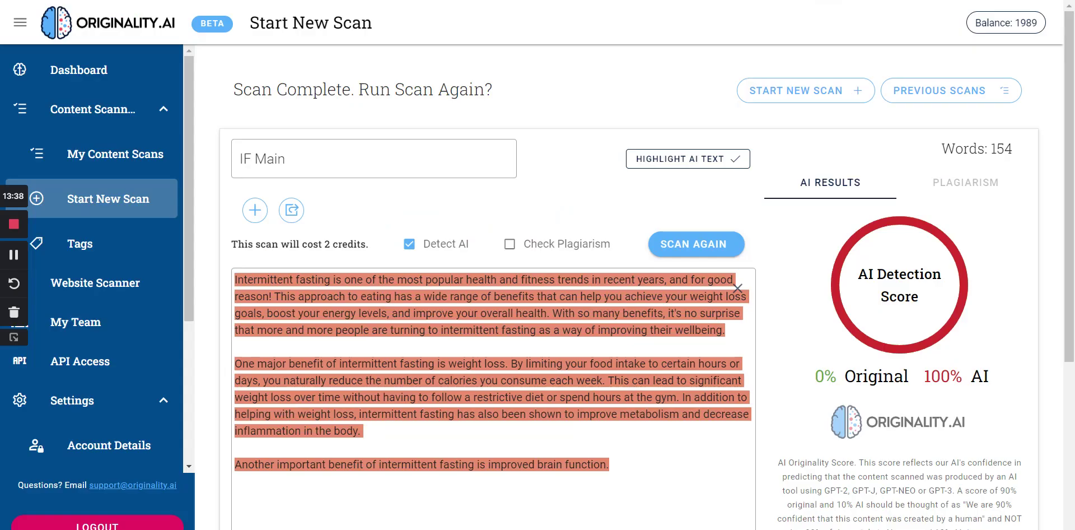
{"action": "left_click", "coordinate": [755, 90]}
{"action": "left_click", "coordinate": [334, 175]}
{"action": "type", "text": "IF "}
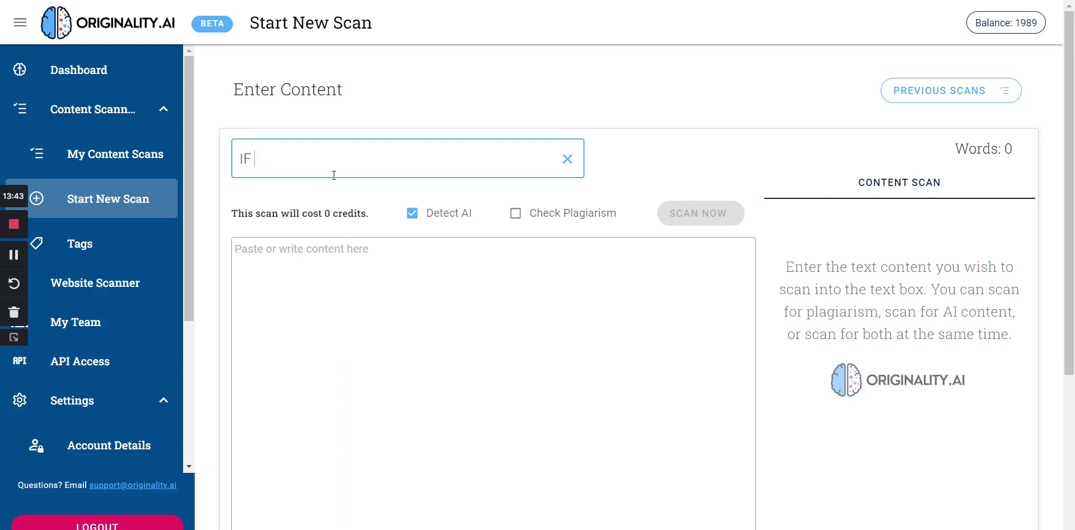
{"action": "type", "text": "Rewrite"}
{"action": "left_click", "coordinate": [363, 258]}
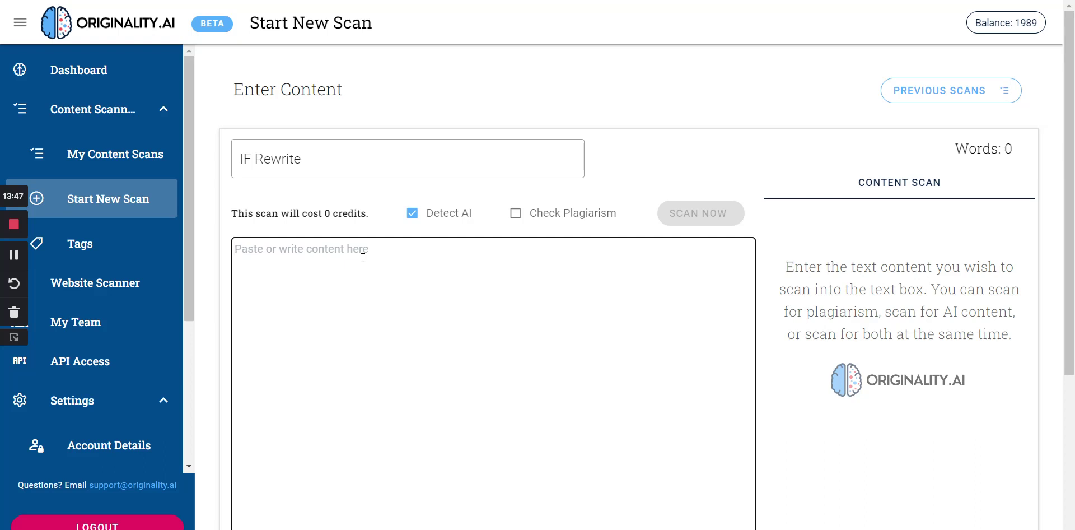
{"action": "right_click", "coordinate": [363, 258]}
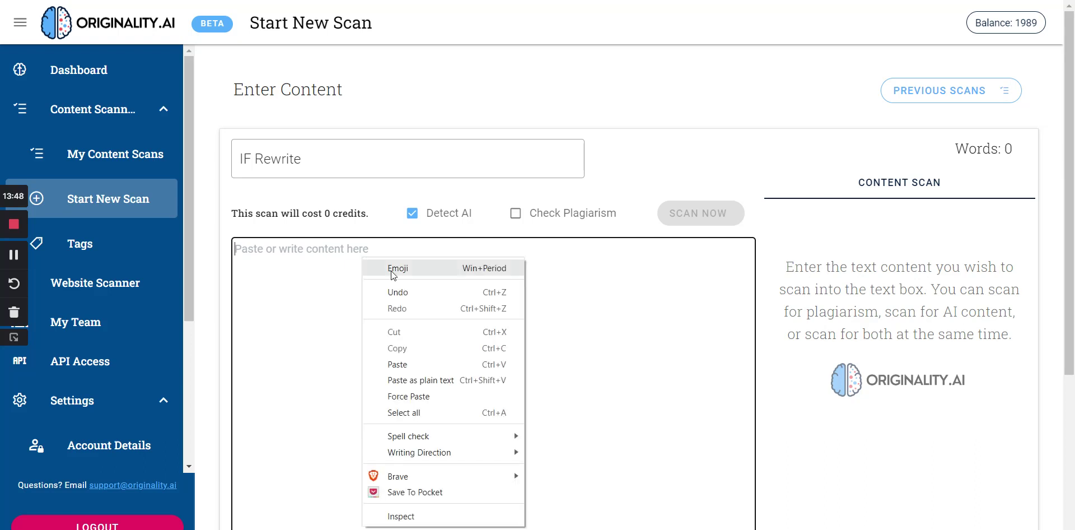
{"action": "left_click", "coordinate": [422, 358]}
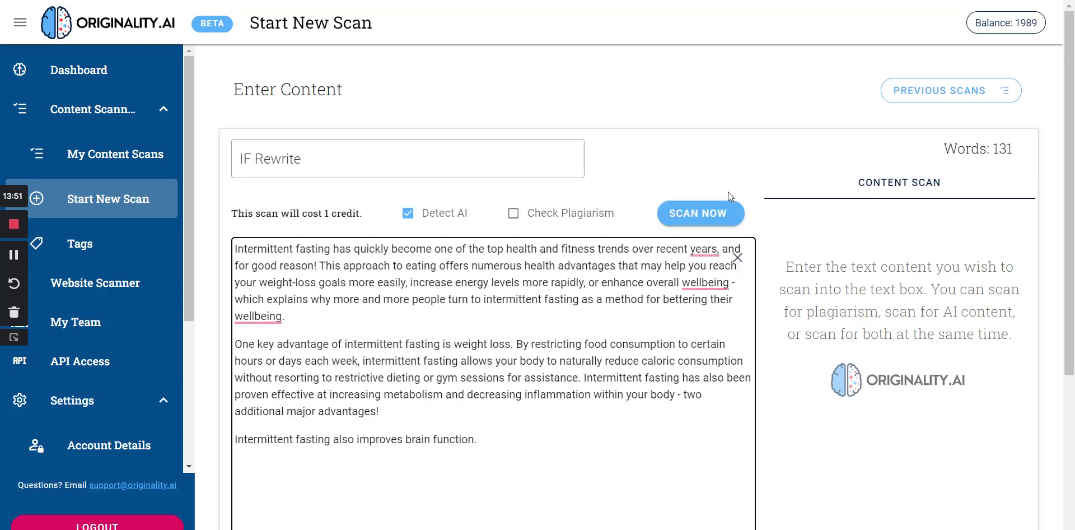
{"action": "left_click", "coordinate": [715, 210]}
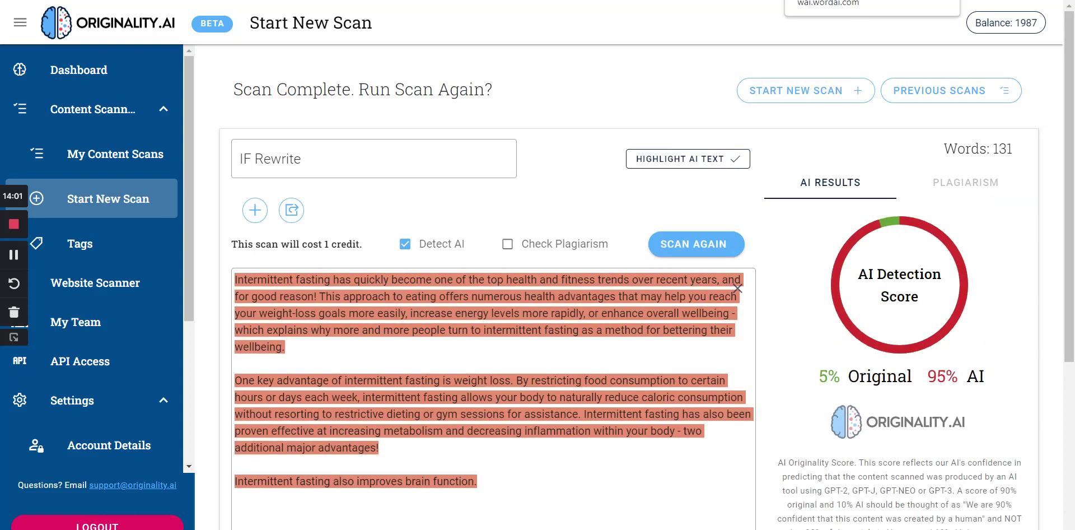
Step: Copy the WordAI intermittent-fasting rewrite once more
{"action": "key", "text": "ctrl+Tab"}
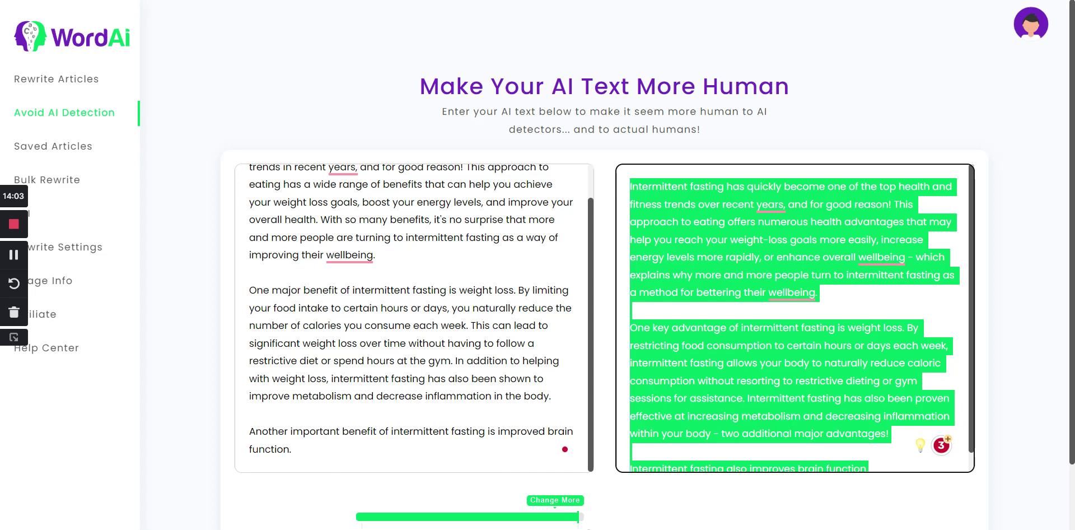
{"action": "right_click", "coordinate": [809, 219]}
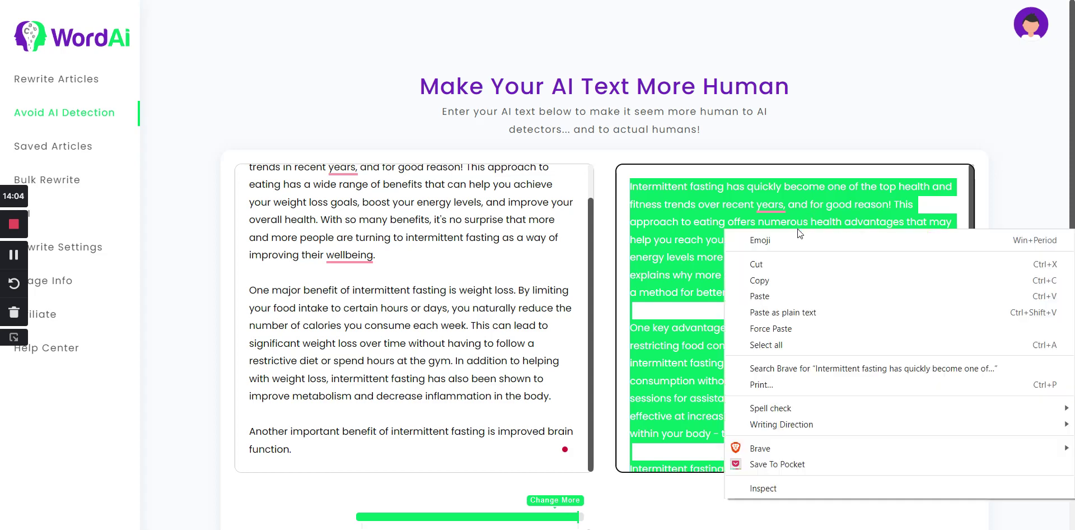
{"action": "left_click", "coordinate": [802, 271]}
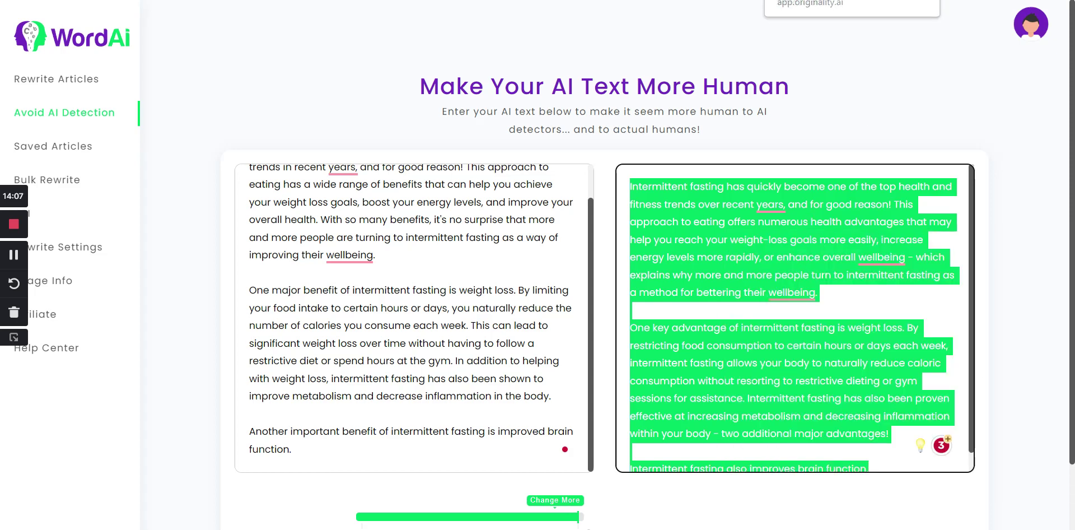
Step: Replace the scan text with the re-pasted rewrite and rescan; still 95% AI
{"action": "key", "text": "ctrl+Tab"}
{"action": "key", "text": "ctrl+Tab"}
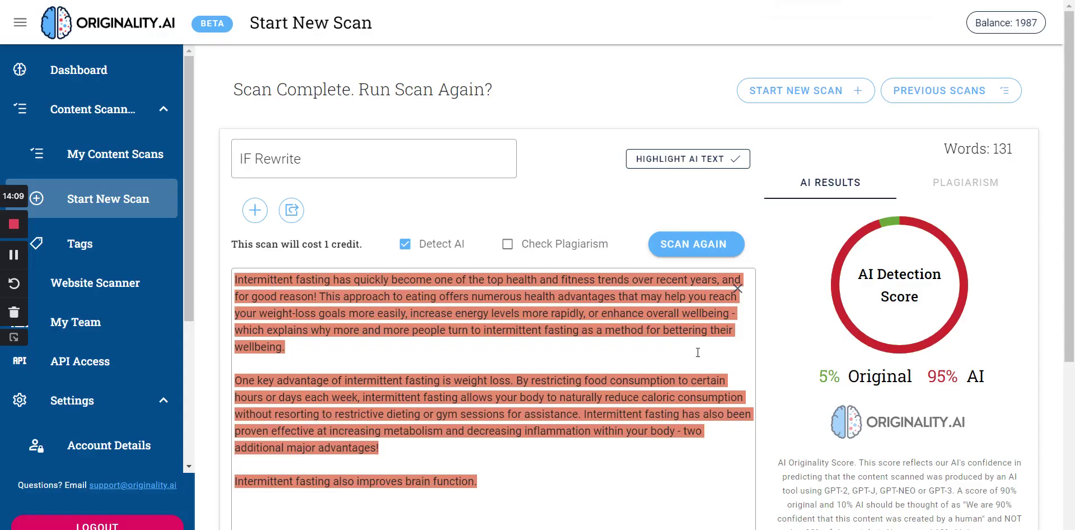
{"action": "left_click", "coordinate": [738, 289]}
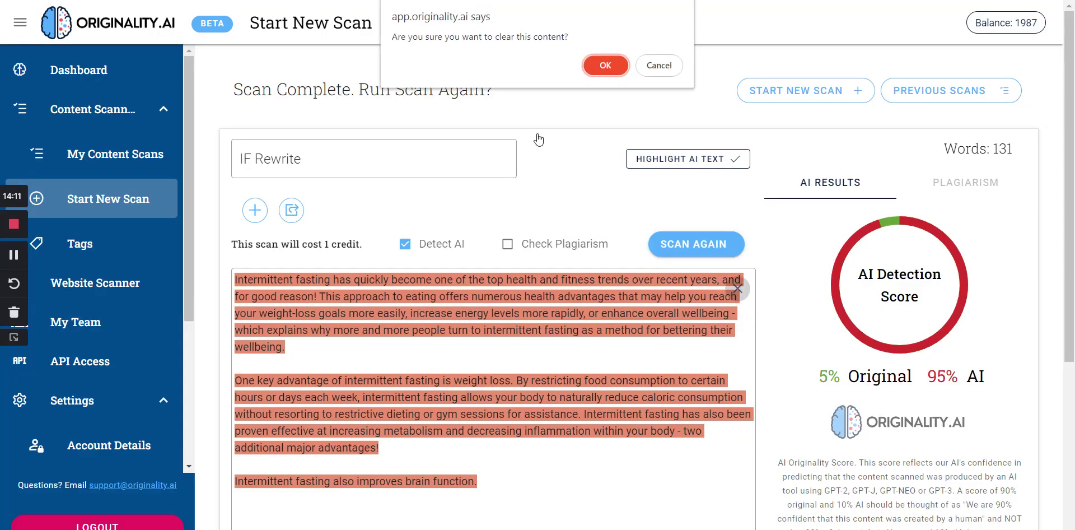
{"action": "left_click", "coordinate": [587, 72]}
{"action": "right_click", "coordinate": [369, 290]}
{"action": "left_click", "coordinate": [441, 127]}
{"action": "left_click", "coordinate": [696, 243]}
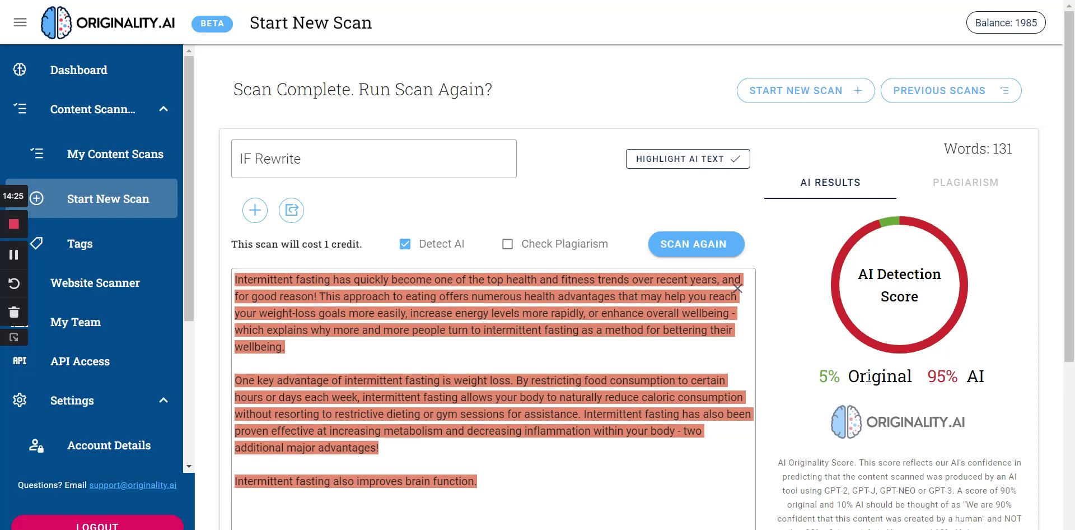
{"action": "left_click", "coordinate": [659, 493]}
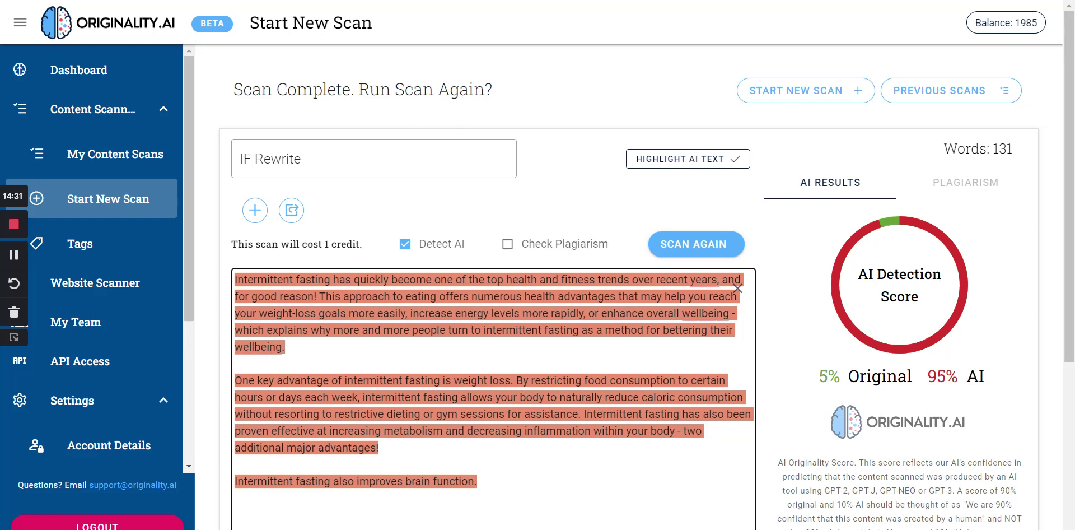
{"action": "key", "text": "ctrl+Tab"}
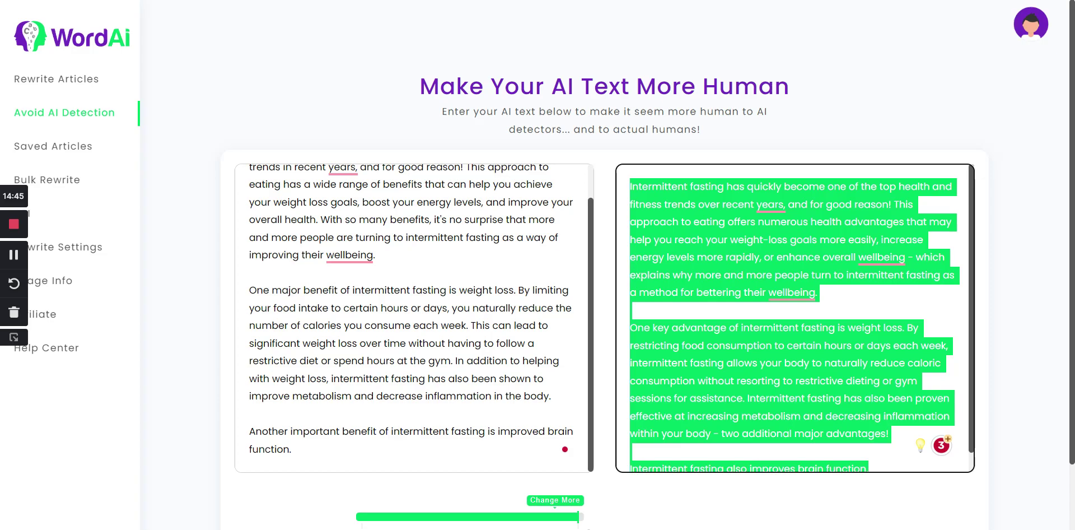
{"action": "left_click", "coordinate": [795, 1]}
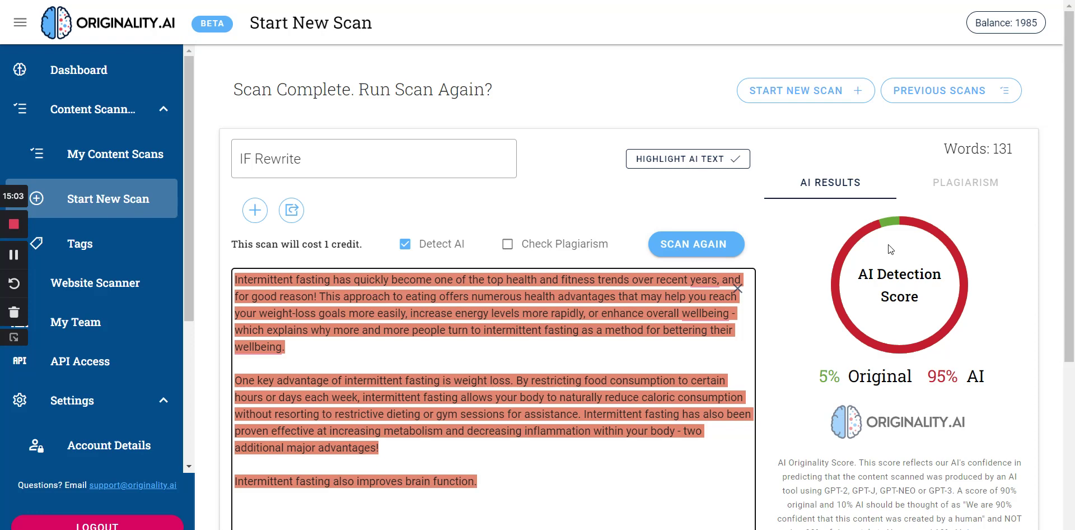
{"action": "key", "text": "ctrl+Tab"}
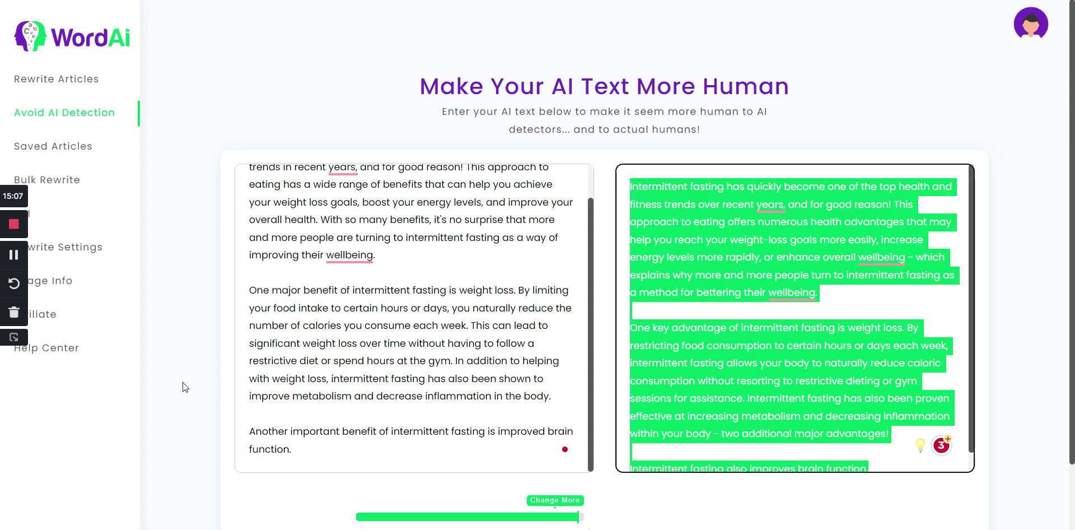
{"action": "left_click", "coordinate": [18, 190]}
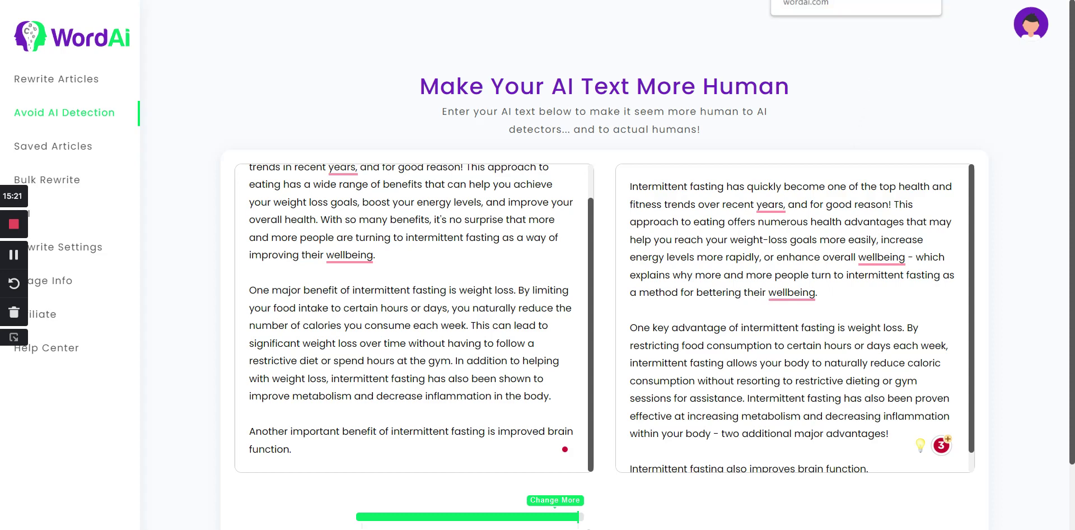
{"action": "left_click", "coordinate": [812, 1]}
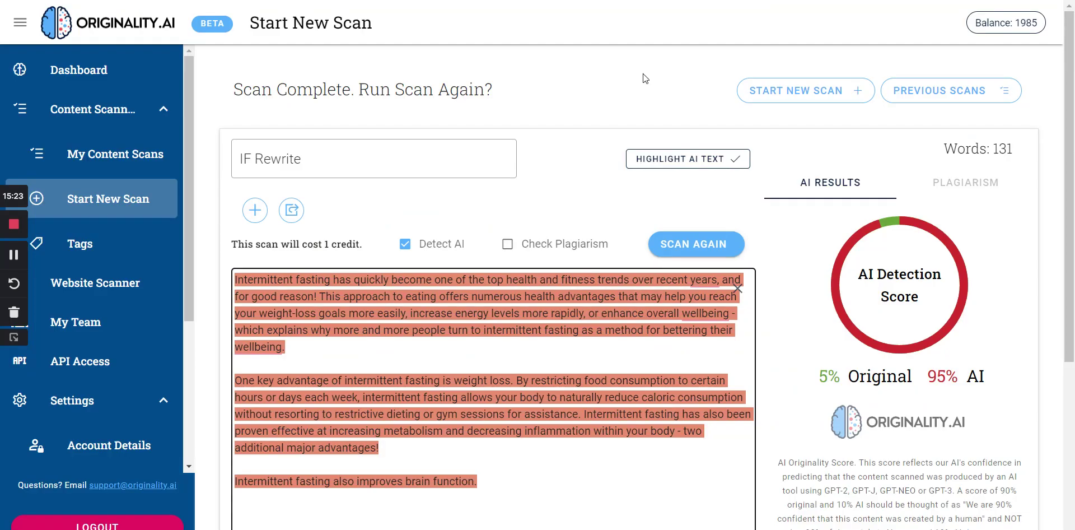